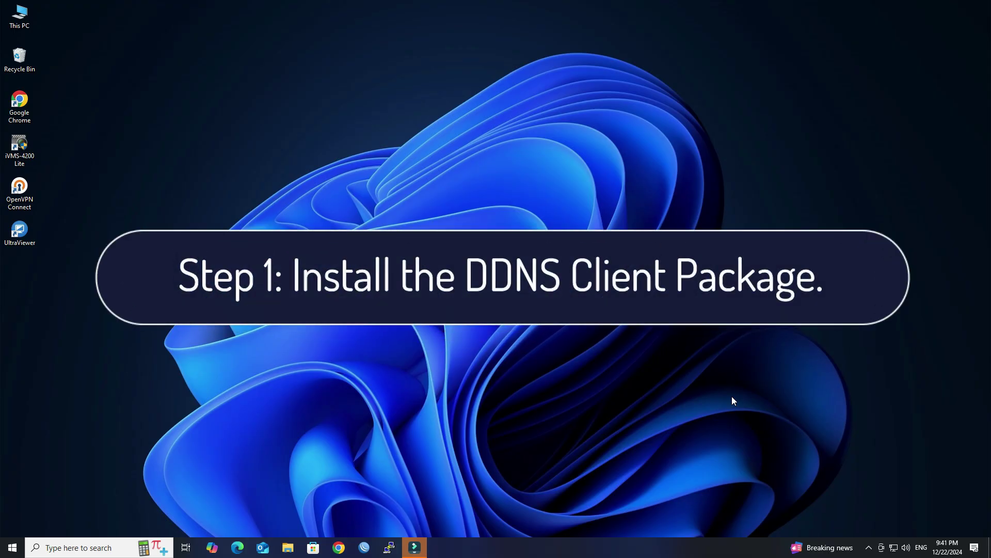
Log in to the router at 192.168.1.1 past the certificate warning, without saving the password
click(338, 548)
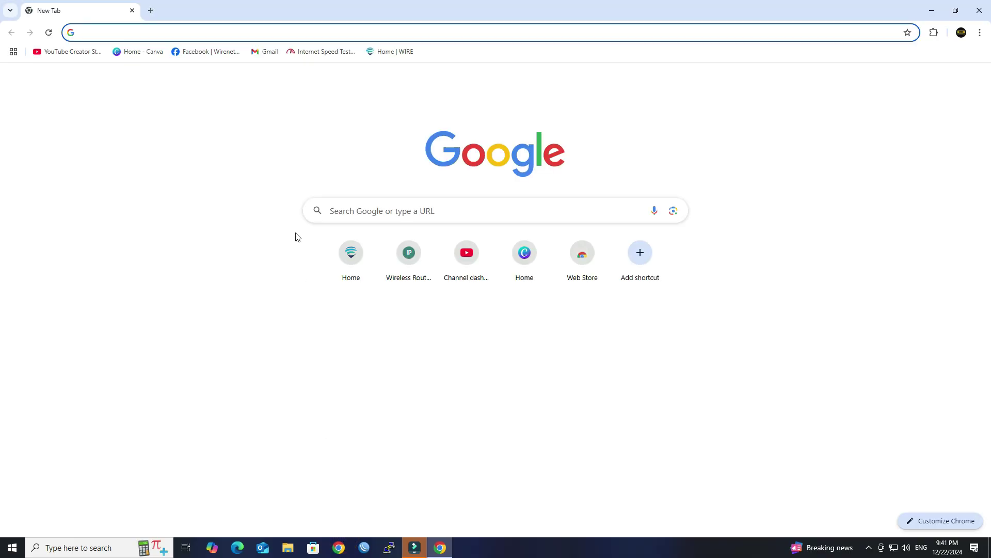
text(192.168.1.1)
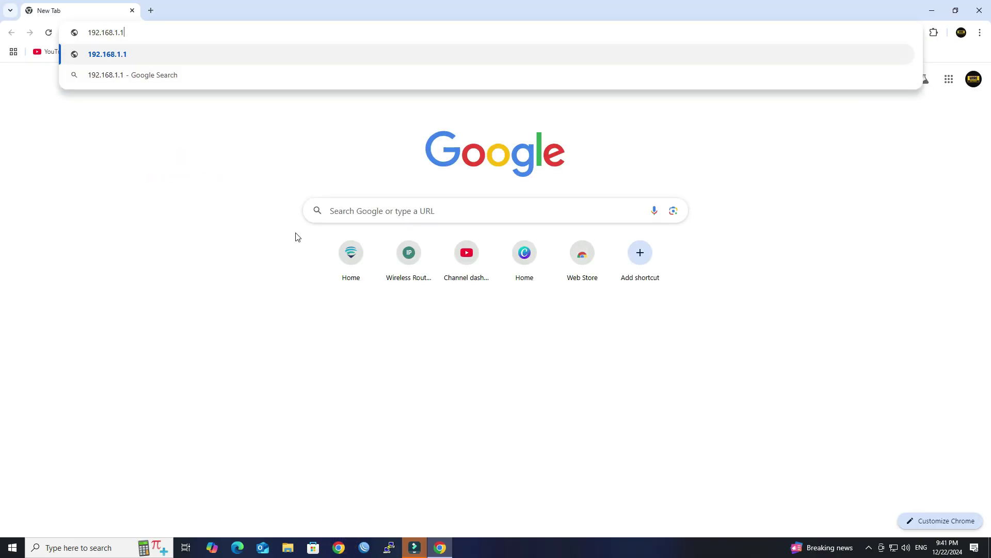
key(Return)
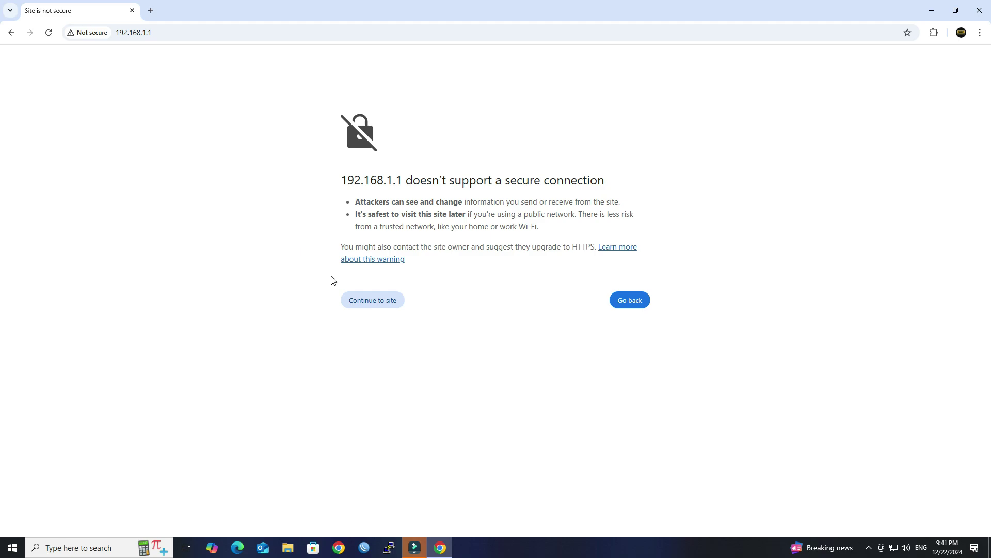
click(361, 298)
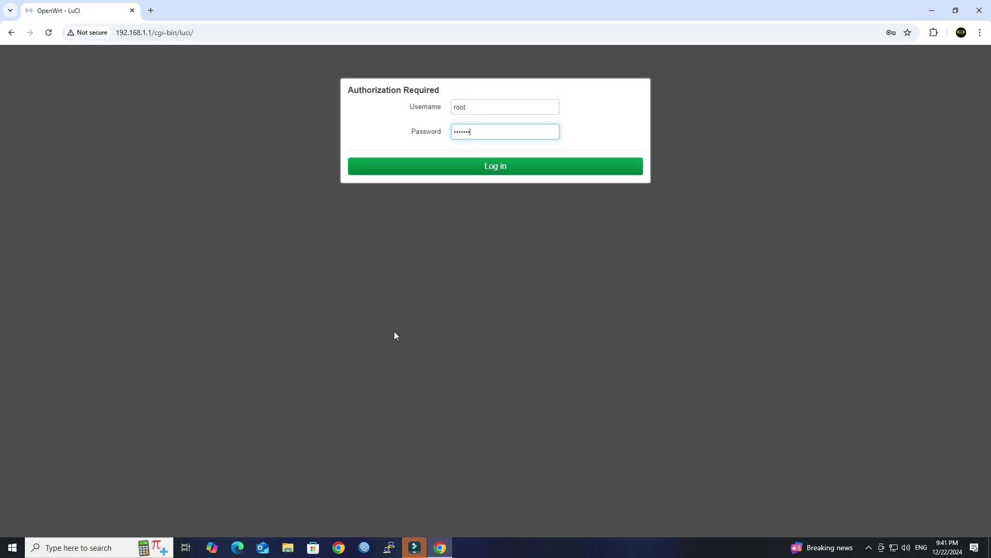
text(•)
click(524, 174)
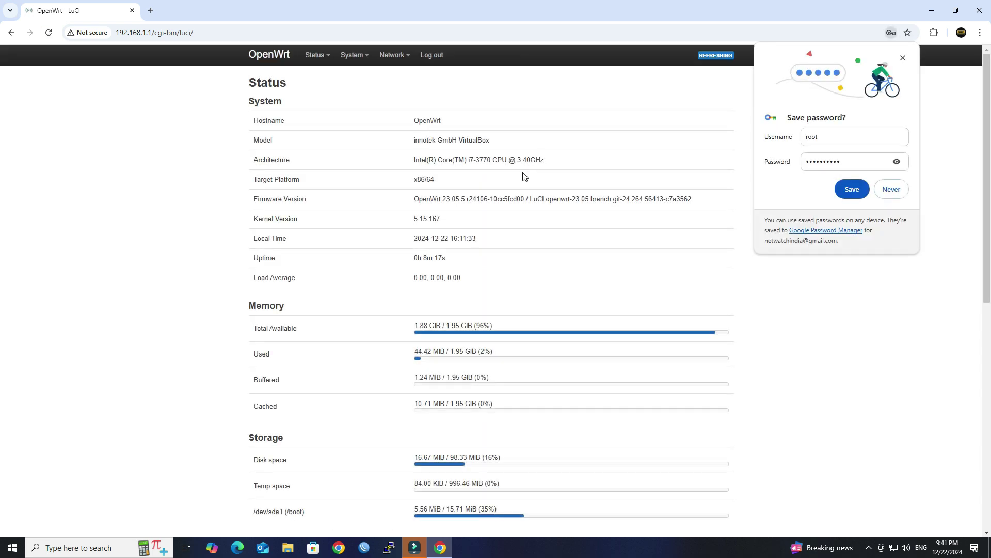
click(891, 189)
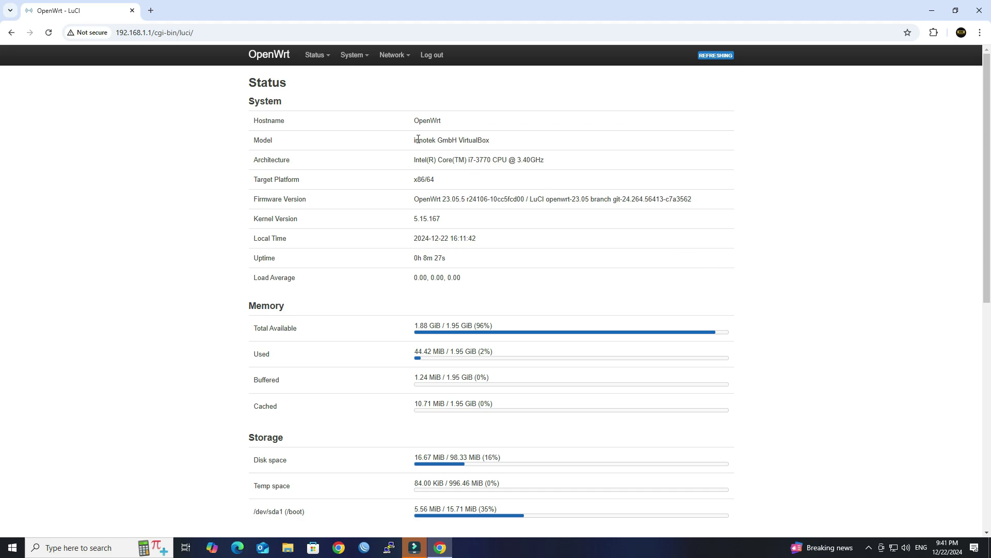
Update the package lists from the System > Software page
click(360, 57)
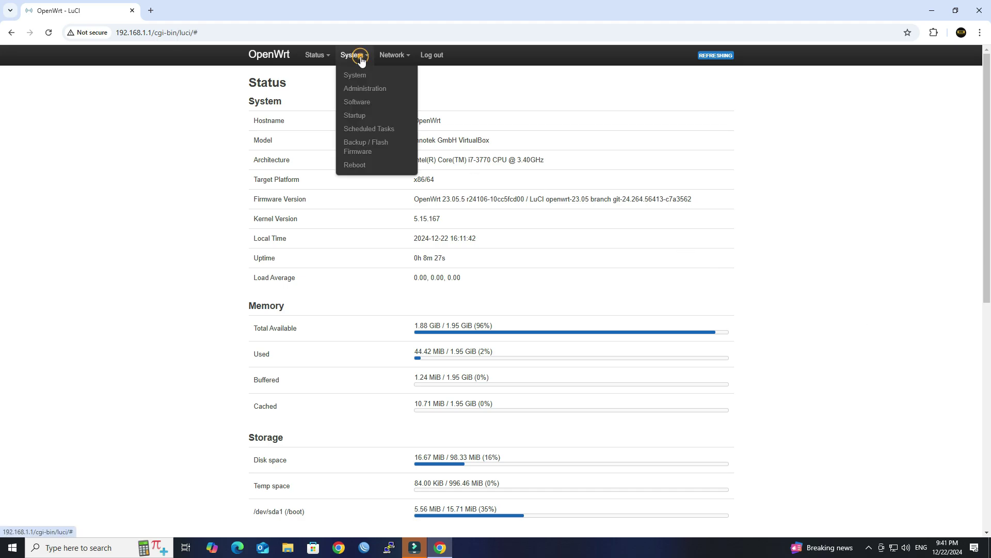
click(373, 102)
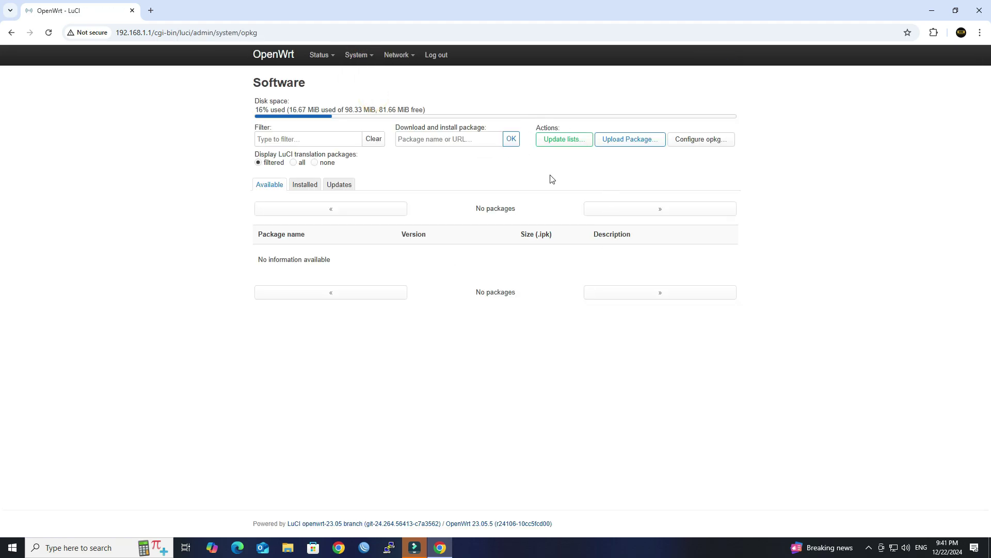
click(555, 142)
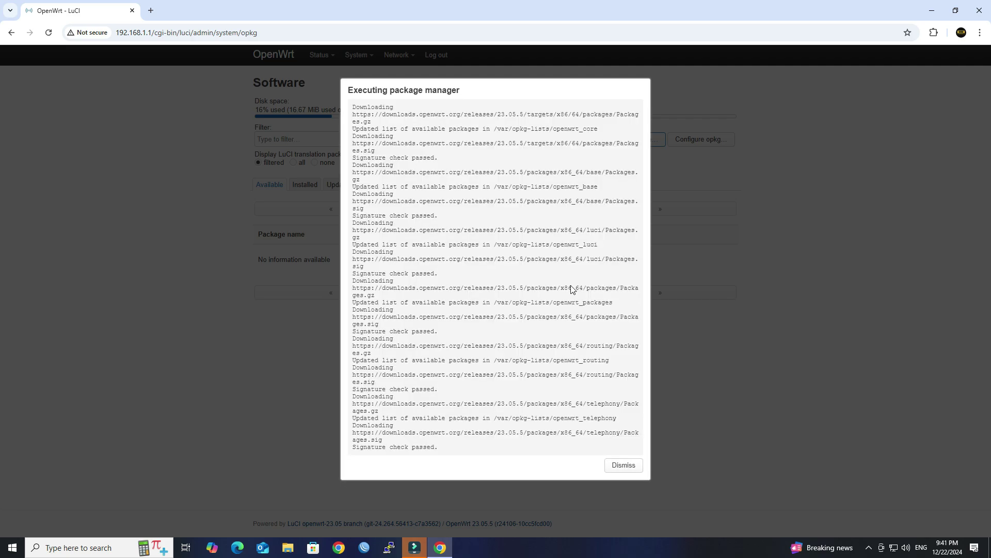
Filter packages for 'ddns' and install ddns-scripts with its dependency
click(622, 465)
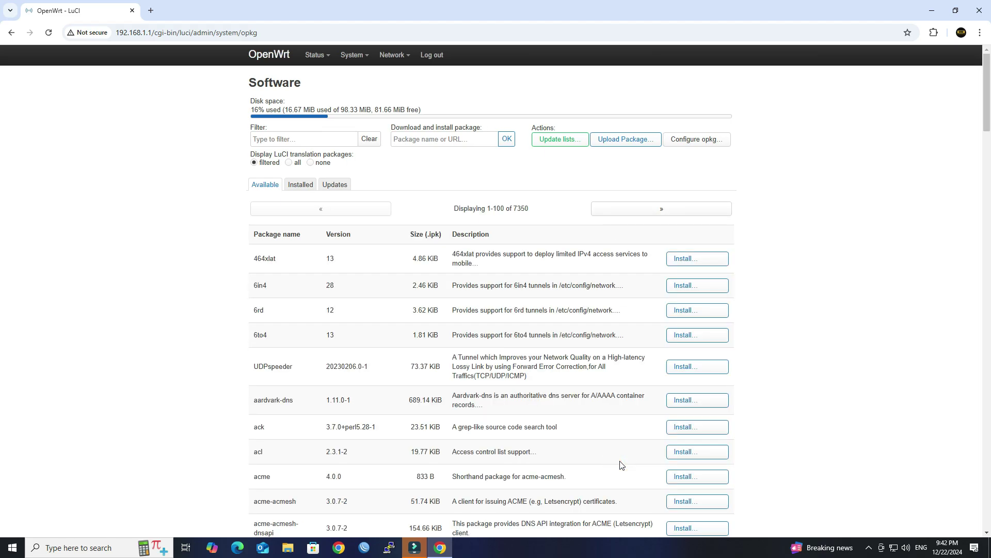
click(273, 142)
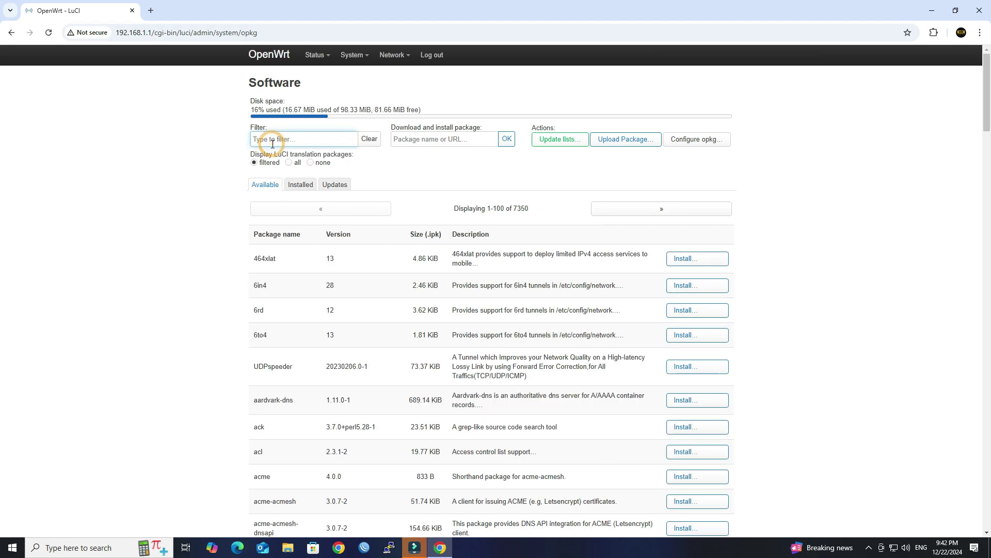
text(ddns)
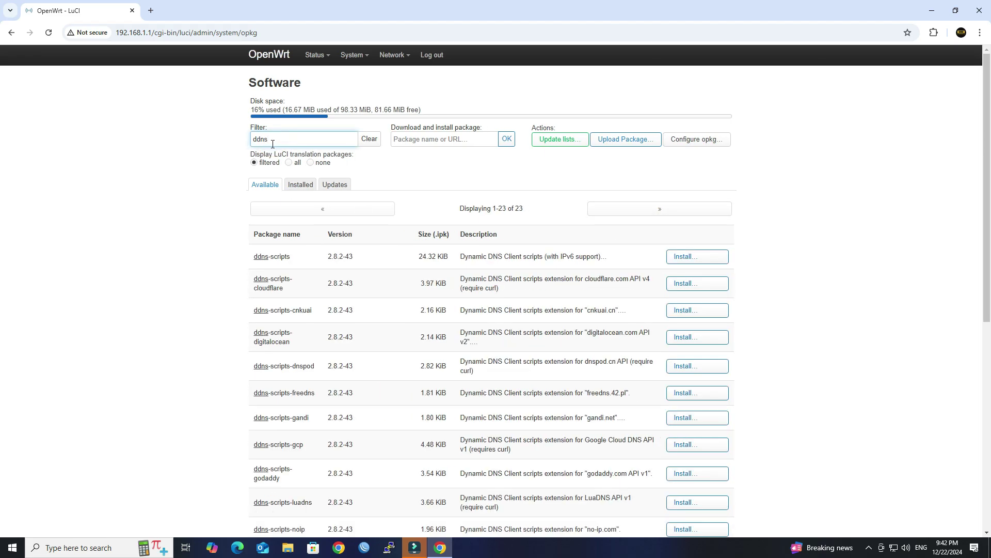
triple_click(284, 257)
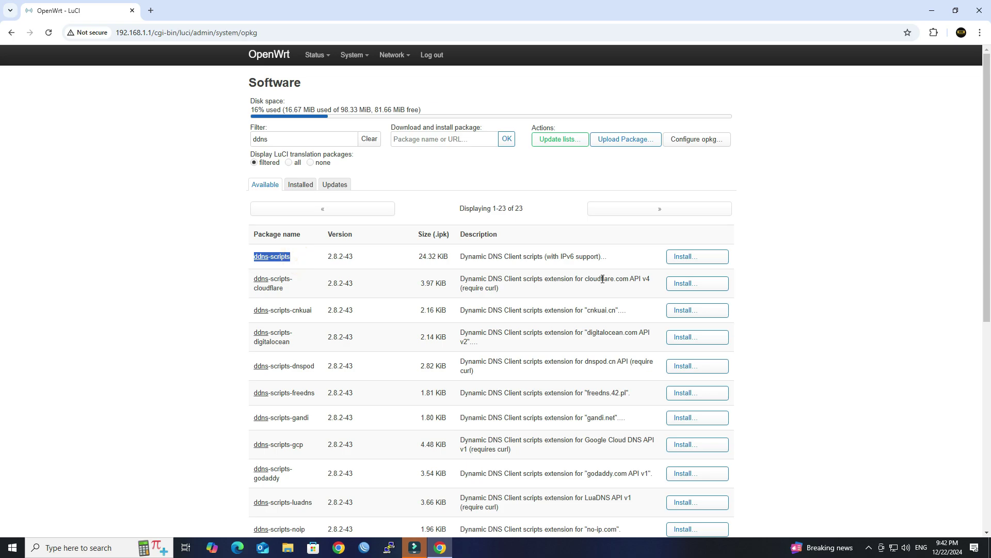
click(668, 256)
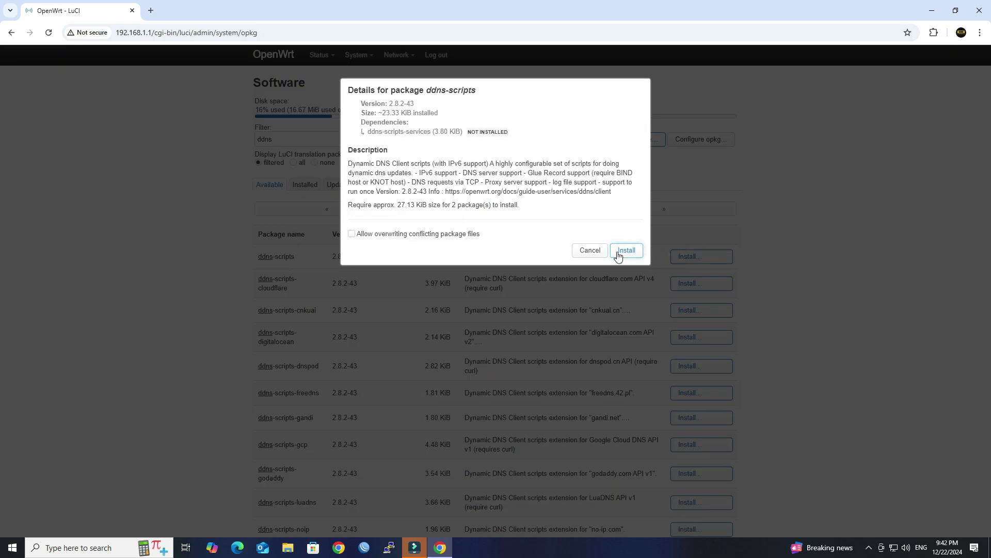
click(619, 253)
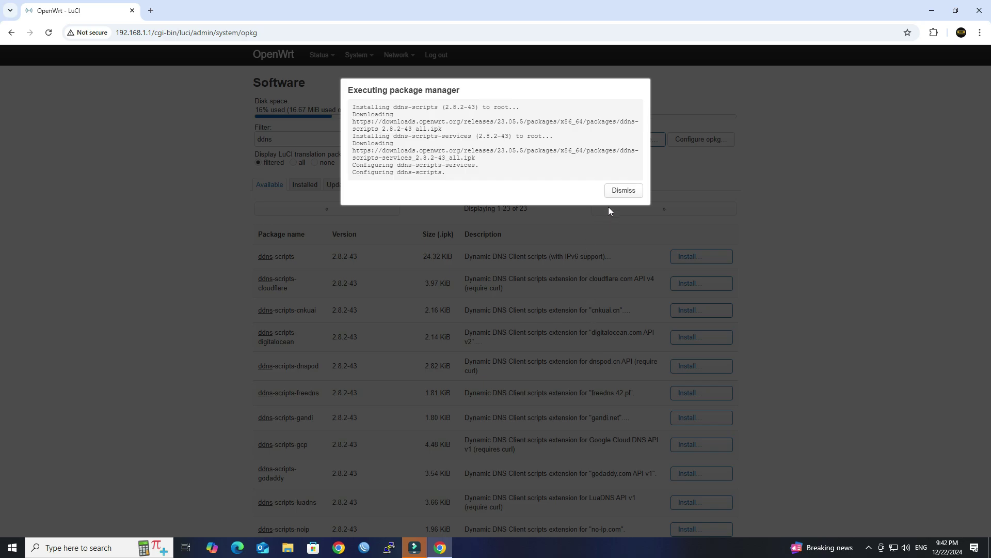
click(616, 194)
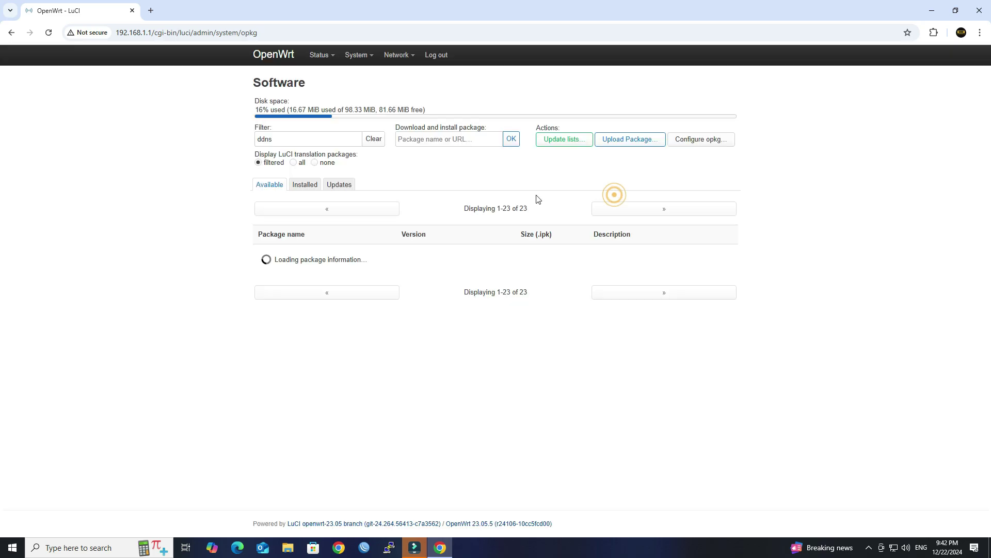
Filter for 'luci-app-' and install the luci-app-ddns package
double_click(290, 138)
key(BackSpace)
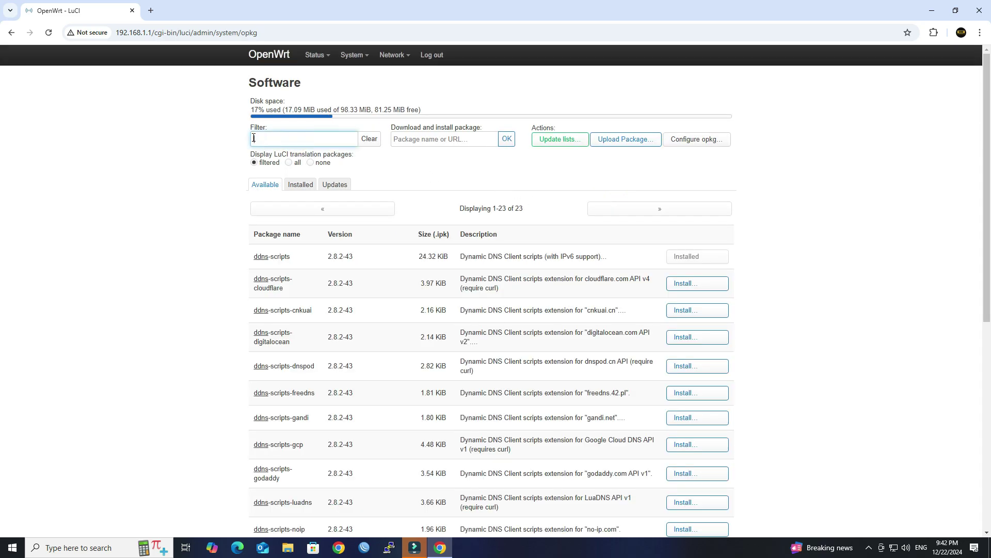
text(luci-app-ddn)
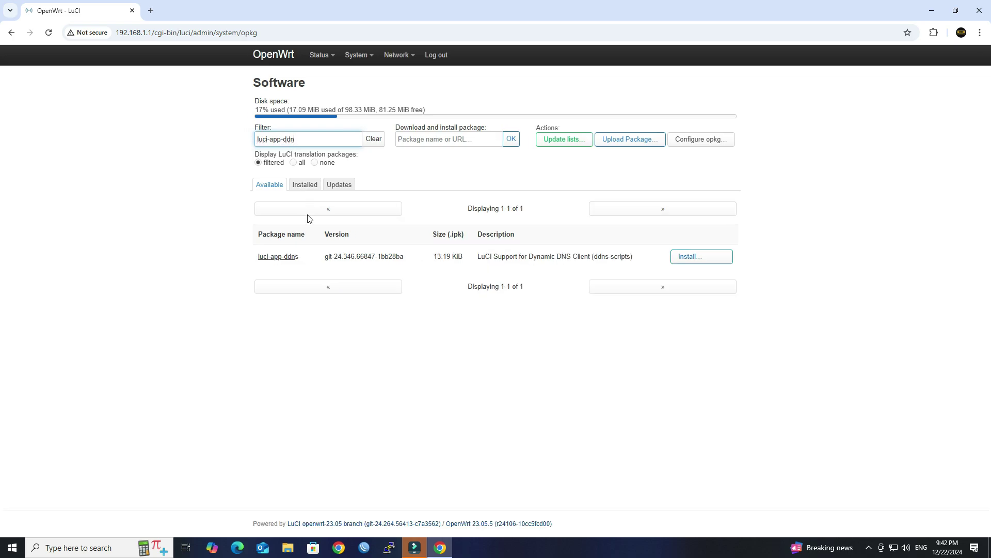
drag(307, 255, 258, 257)
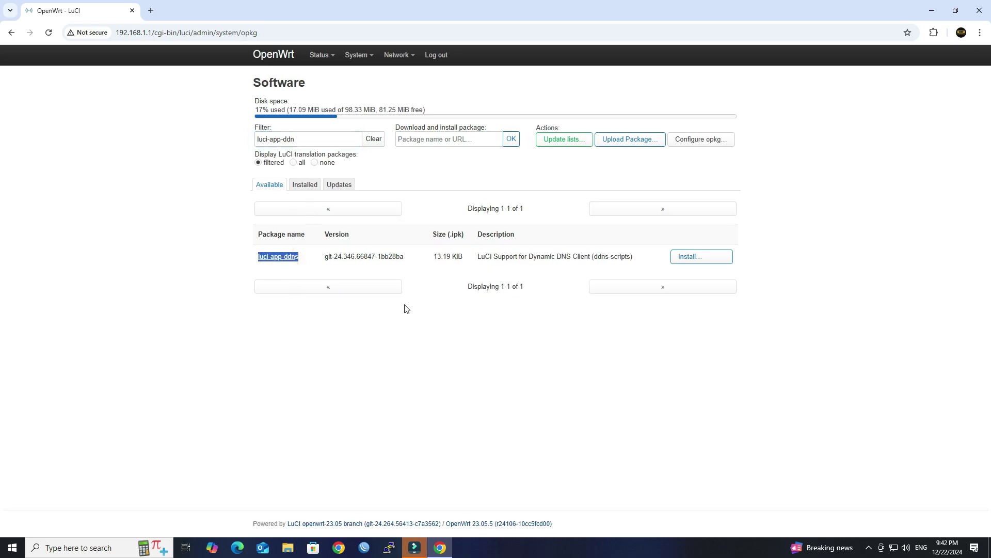
click(687, 256)
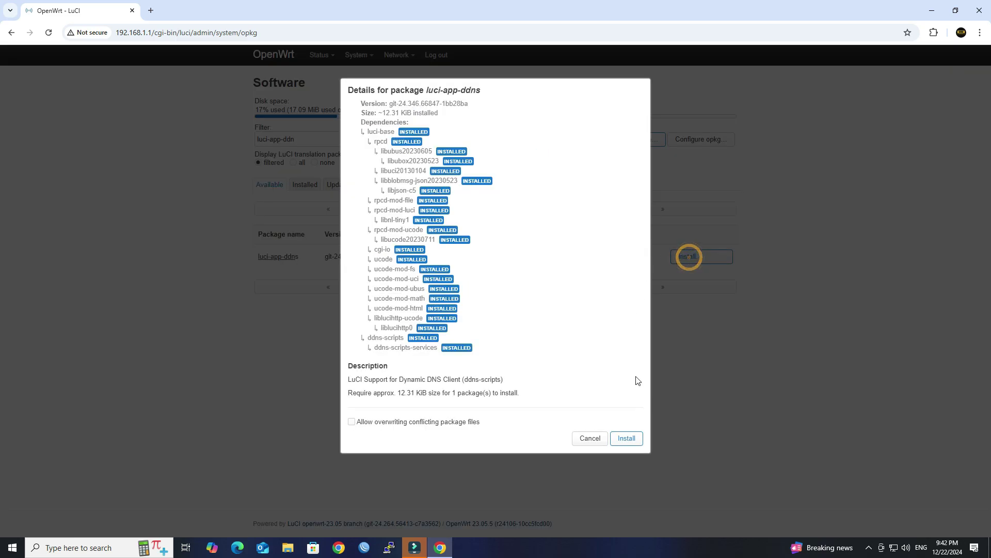
click(628, 440)
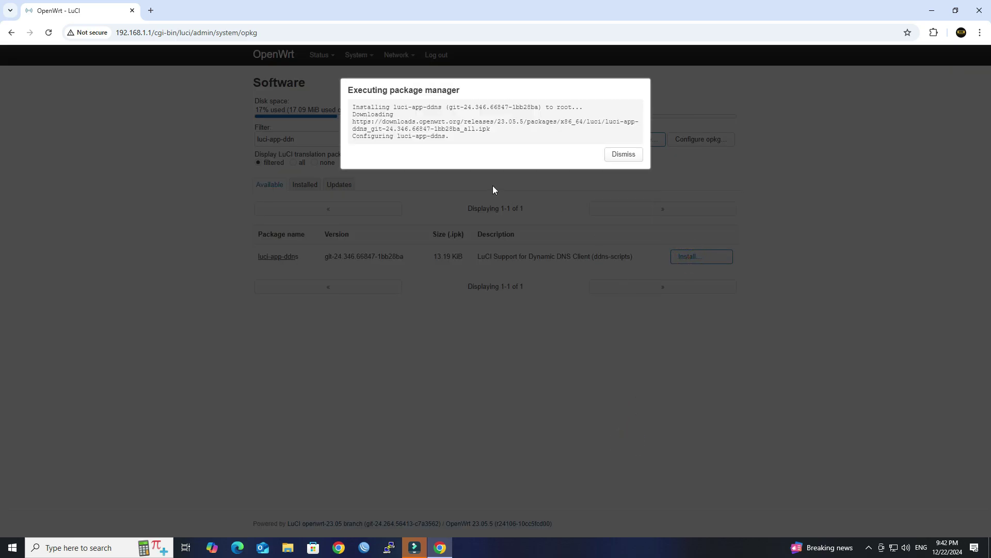
click(618, 156)
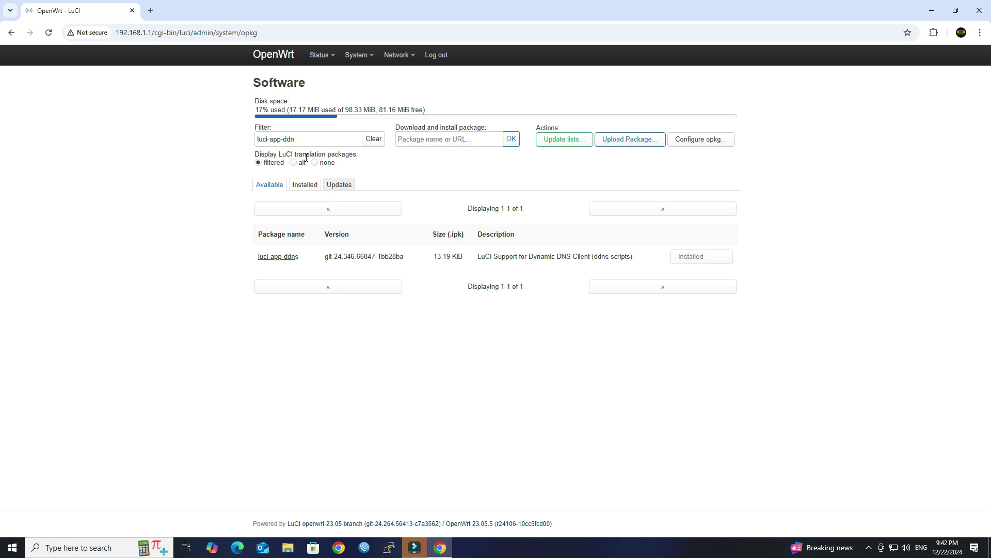
Filter for 'noip', install ddns-scripts-noip, then reload the LuCI page
triple_click(311, 139)
text(no)
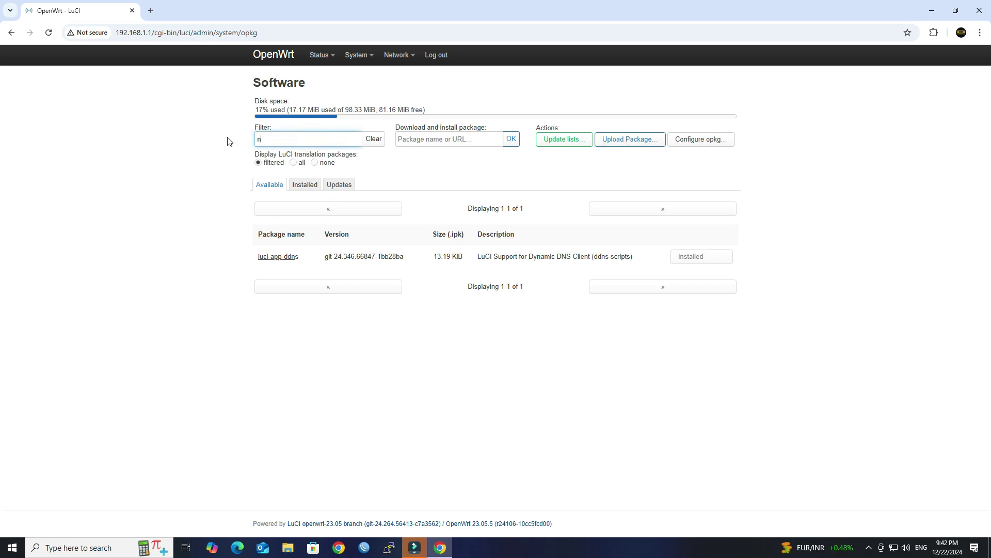
text(ip)
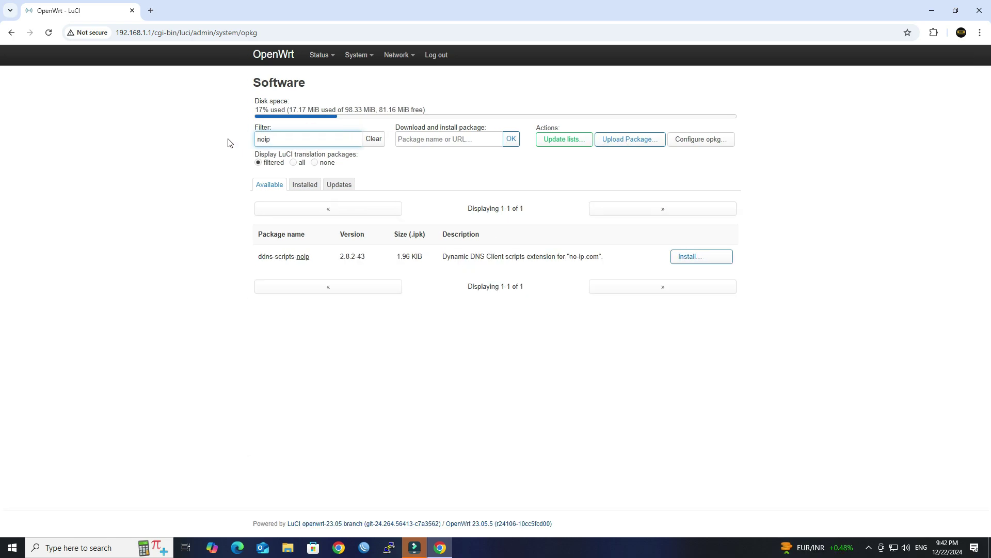
triple_click(311, 257)
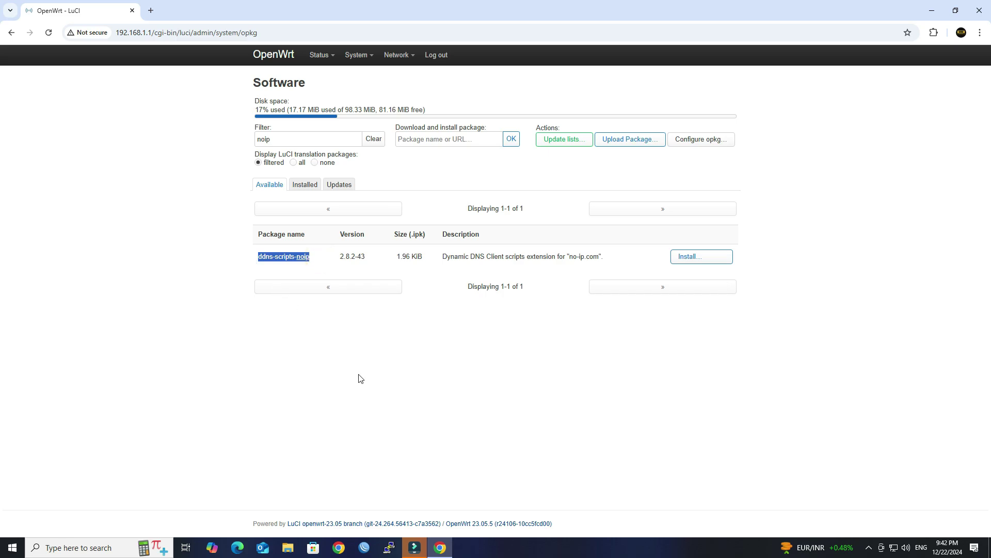
click(728, 258)
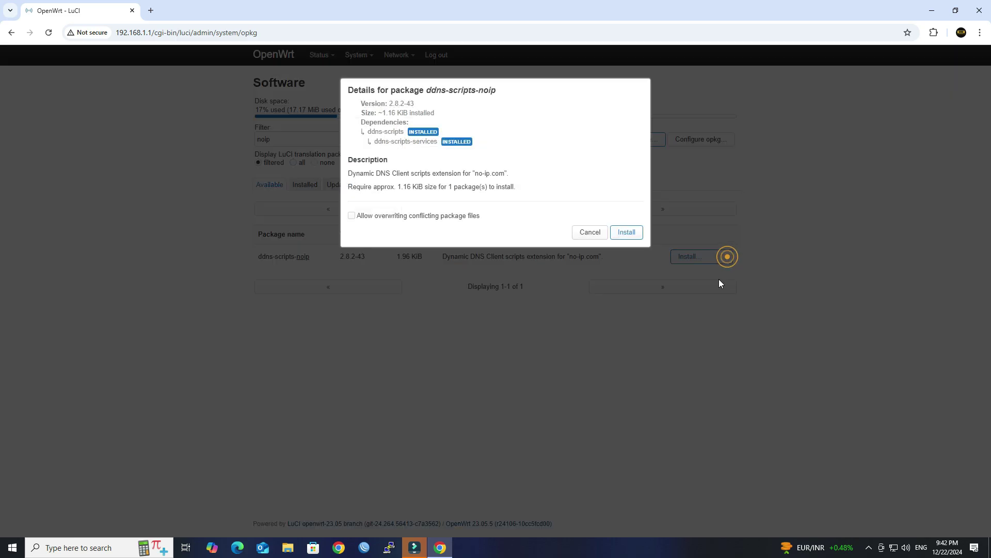
click(632, 235)
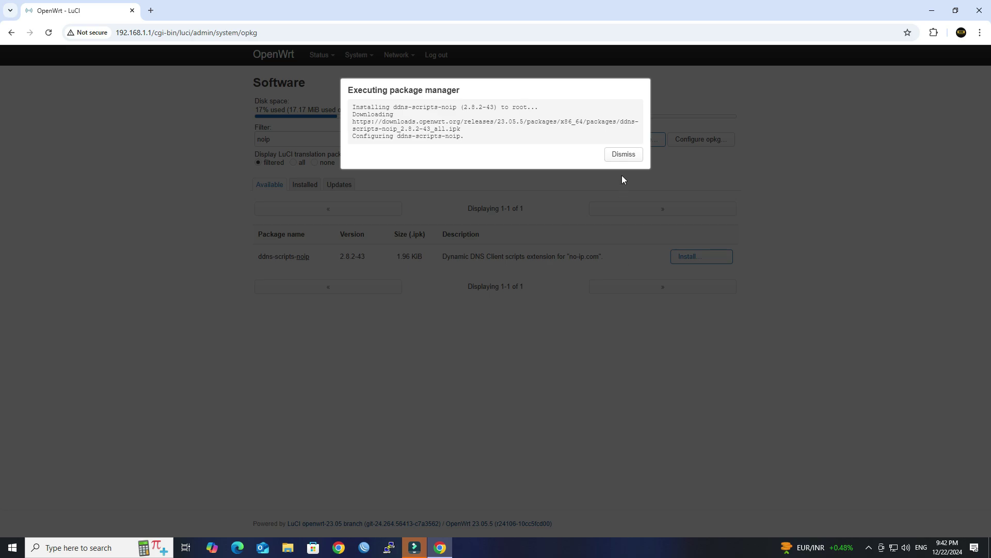
click(622, 158)
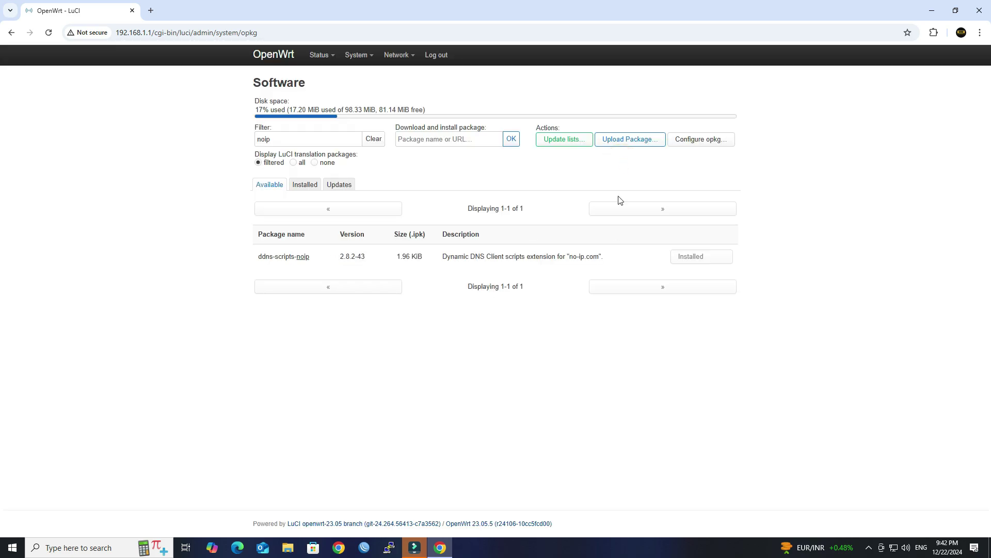
click(48, 32)
mouse_move(391, 52)
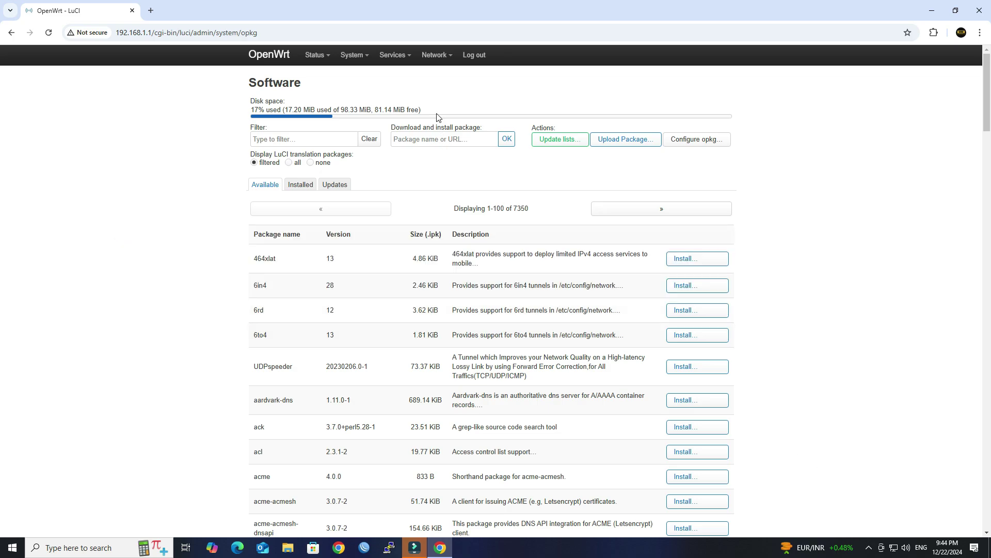
Under Services > Dynamic DNS, start a service named Dynamic_DNS using provider no-ip.com
mouse_move(392, 61)
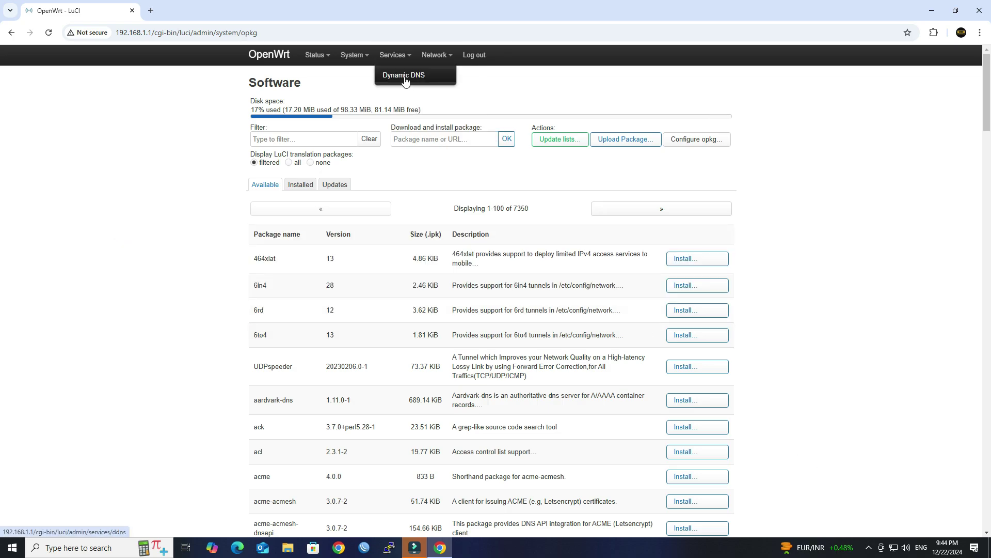
click(404, 76)
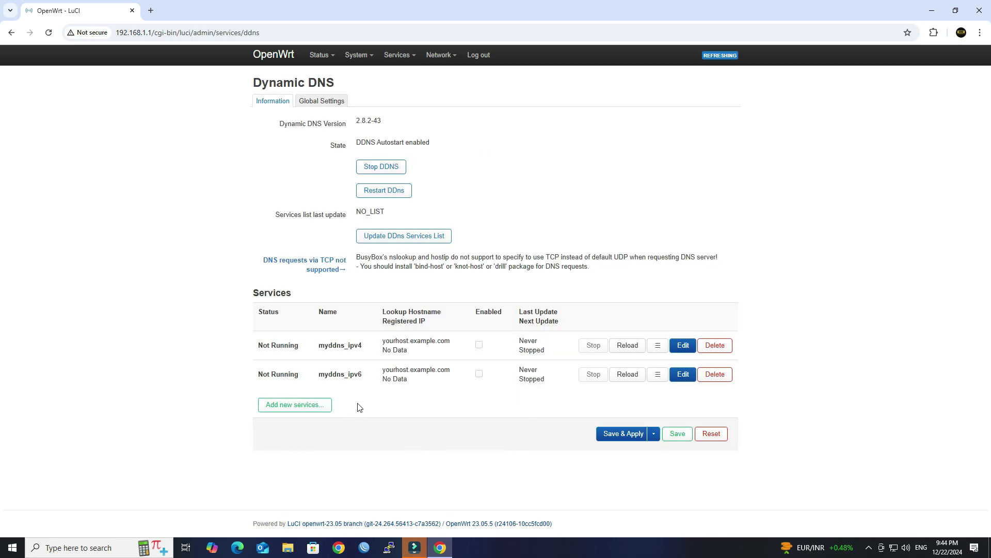
click(303, 411)
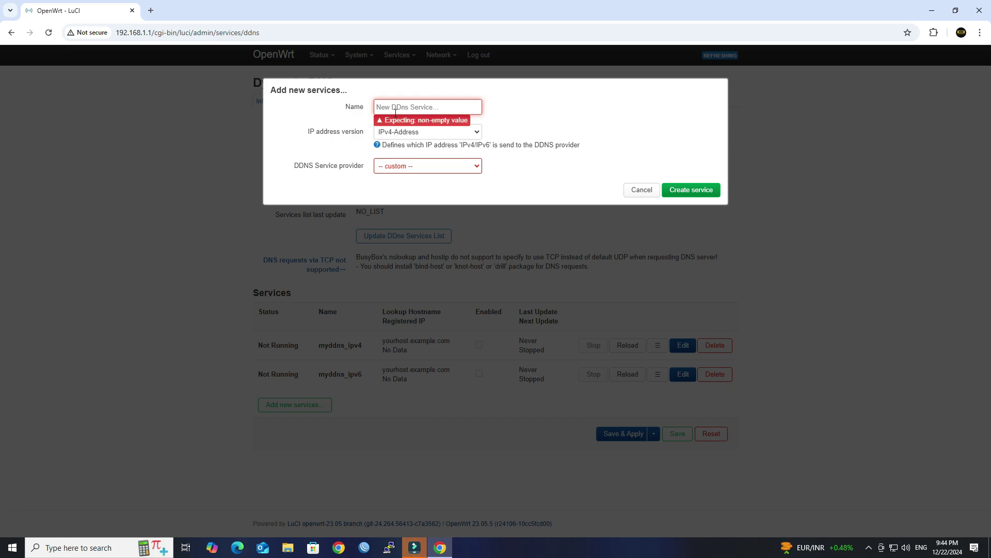
click(395, 109)
text(Dynamic_DNS)
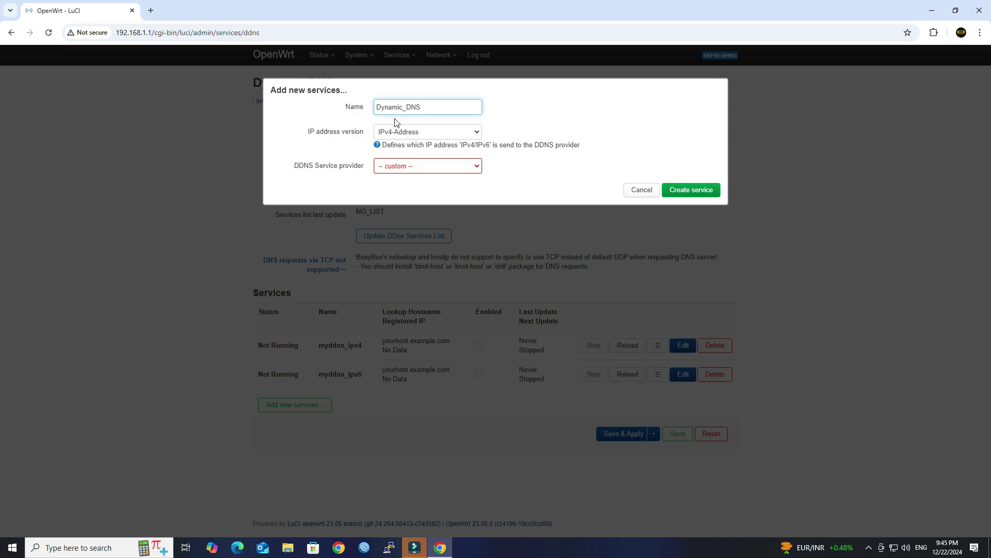
drag(365, 167, 292, 166)
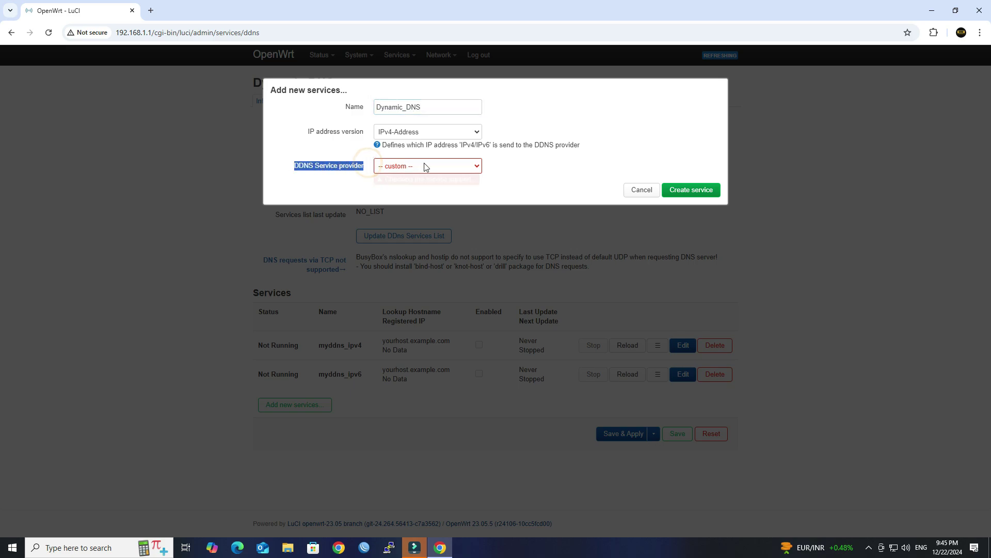
click(426, 166)
text(njal.la)
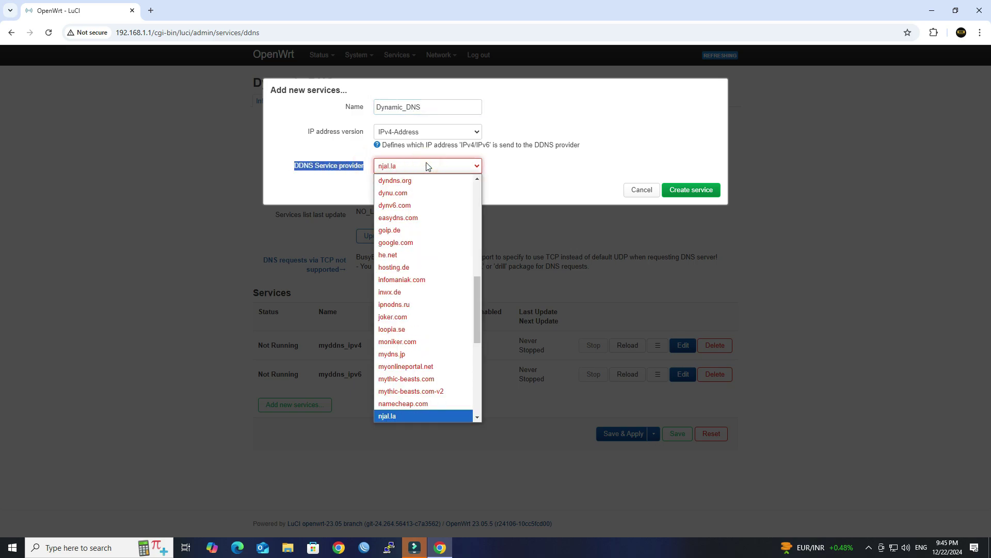
key(Down)
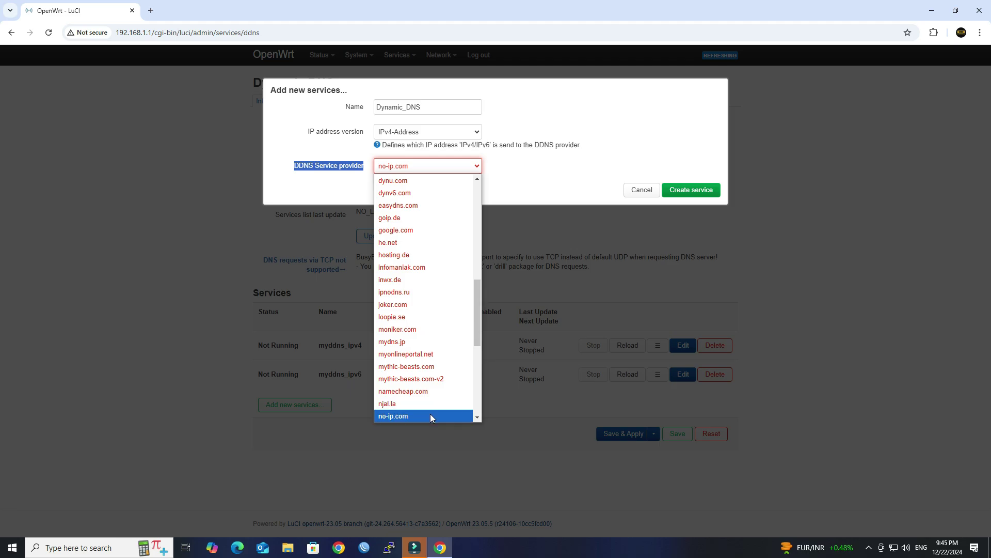
click(431, 415)
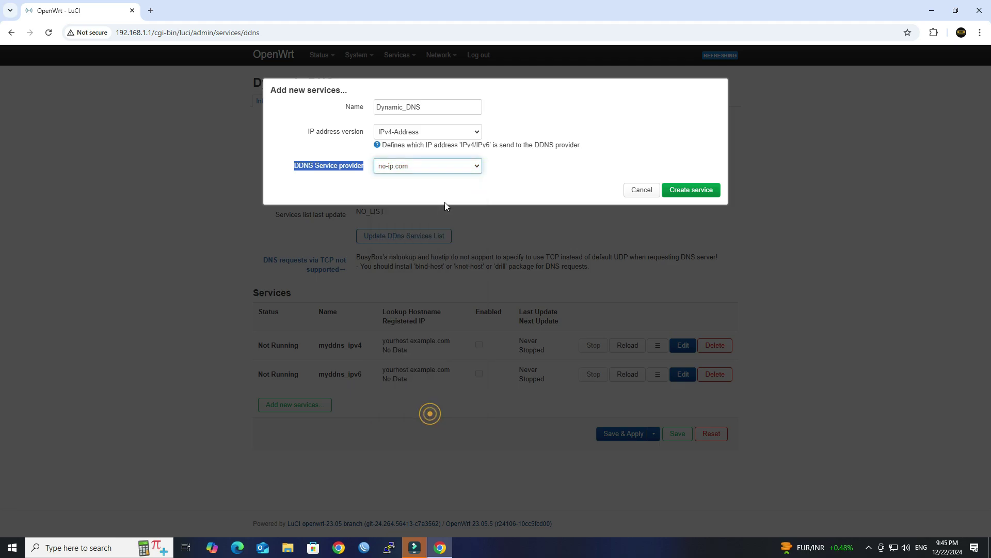
Create the Dynamic_DNS service, dismiss the error banner, and open its Edit settings
click(684, 199)
click(650, 189)
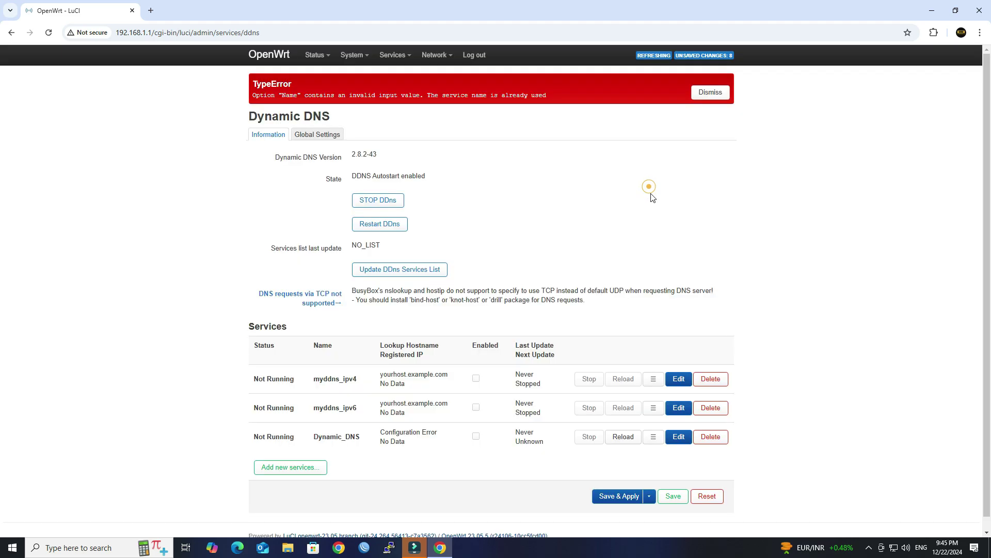
click(697, 91)
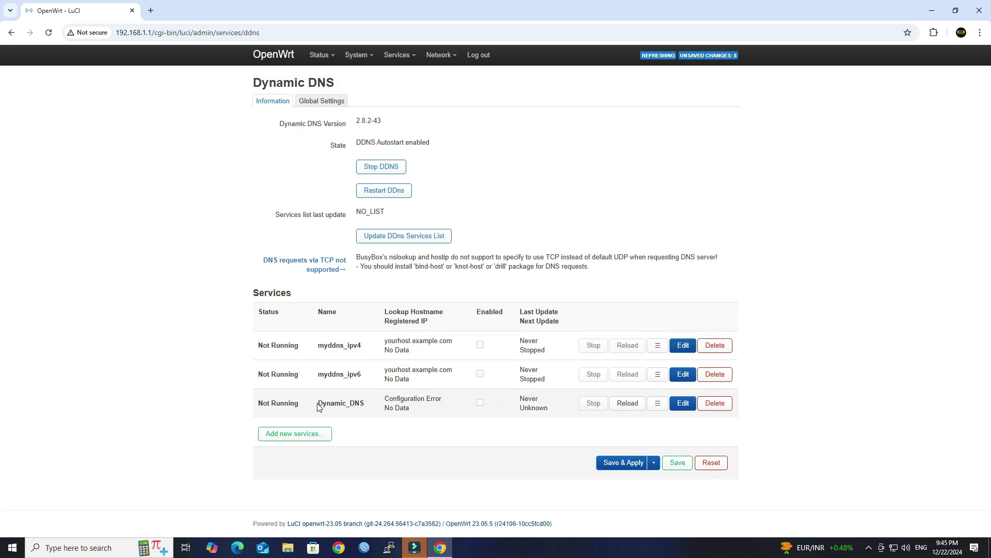
click(367, 404)
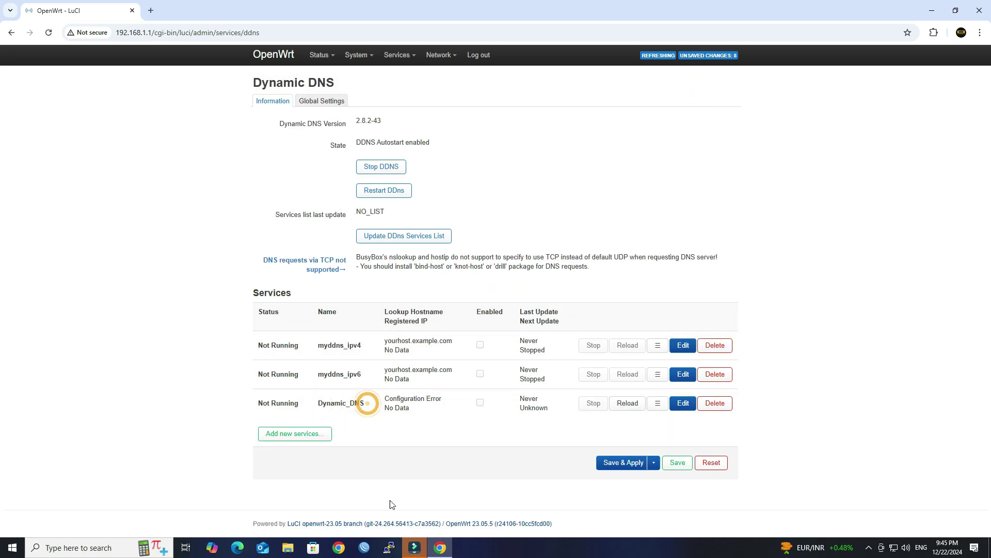
click(677, 406)
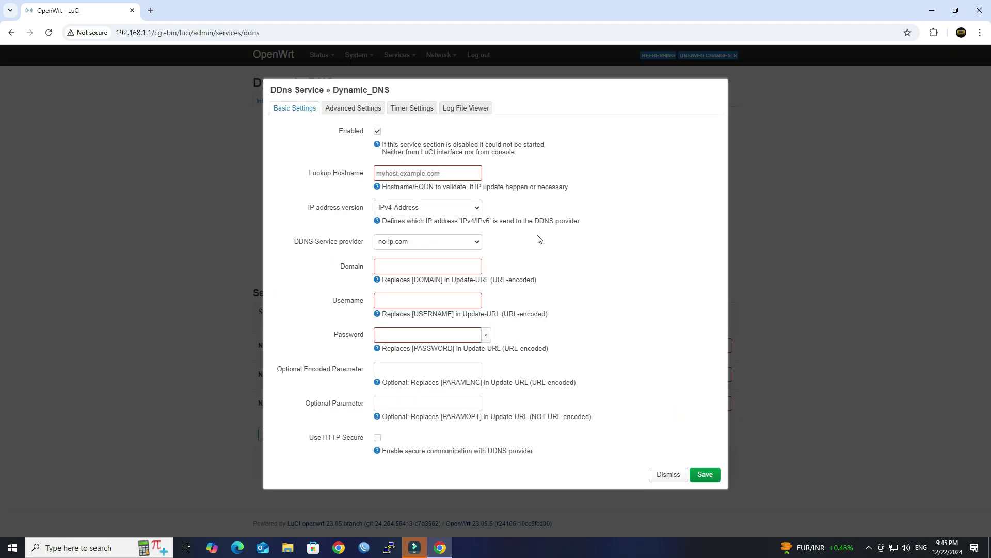
mouse_move(414, 171)
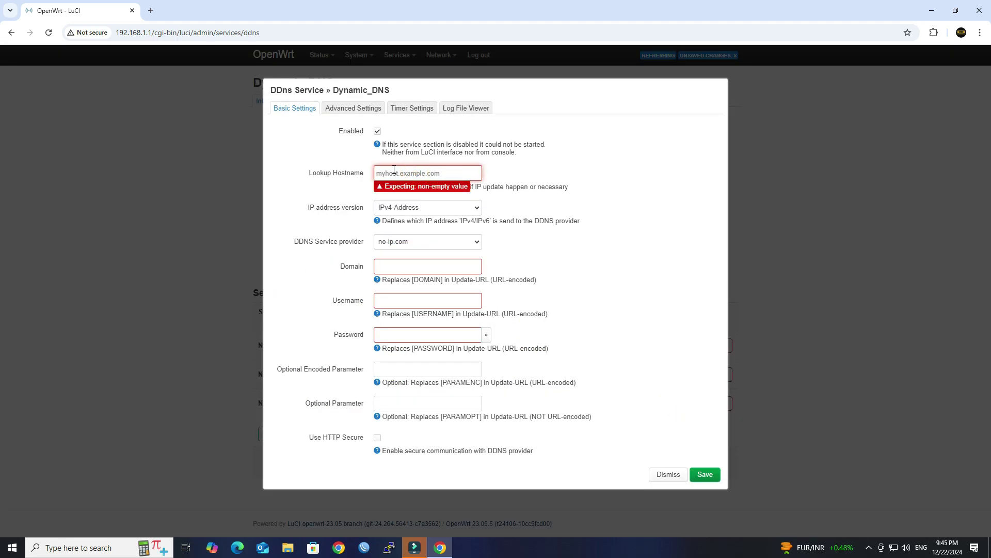
Search for noip in a new tab and go to the No-IP sign-in page
click(152, 9)
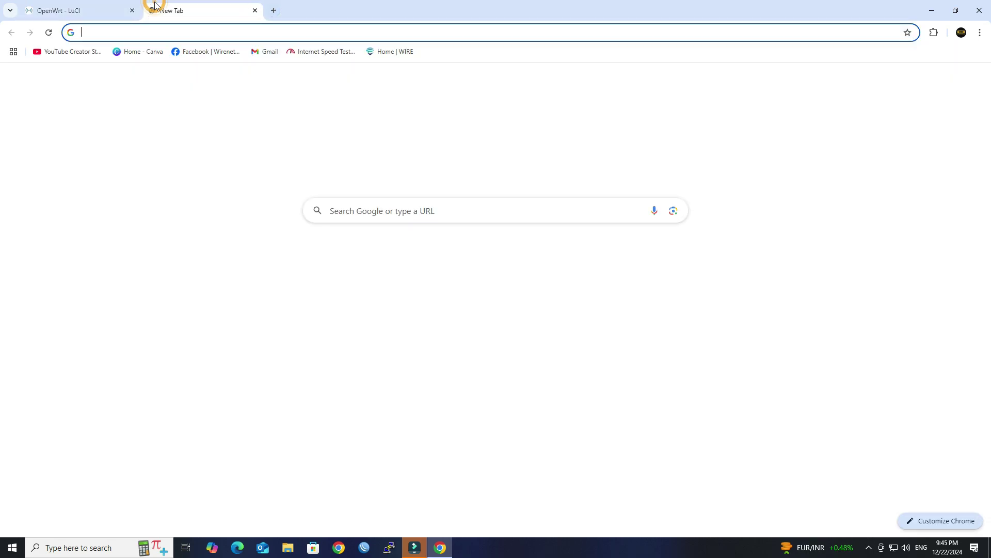
text(noip)
key(Return)
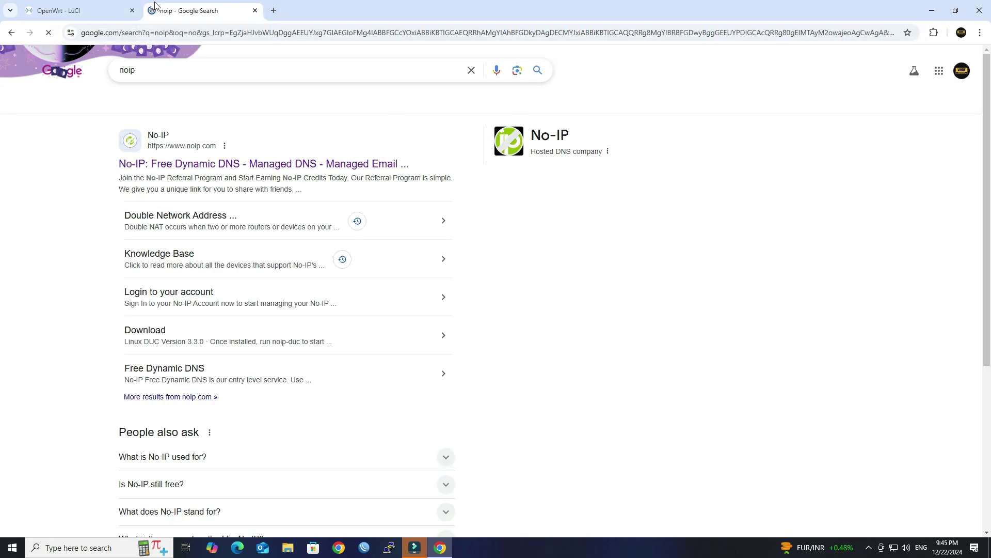
click(216, 170)
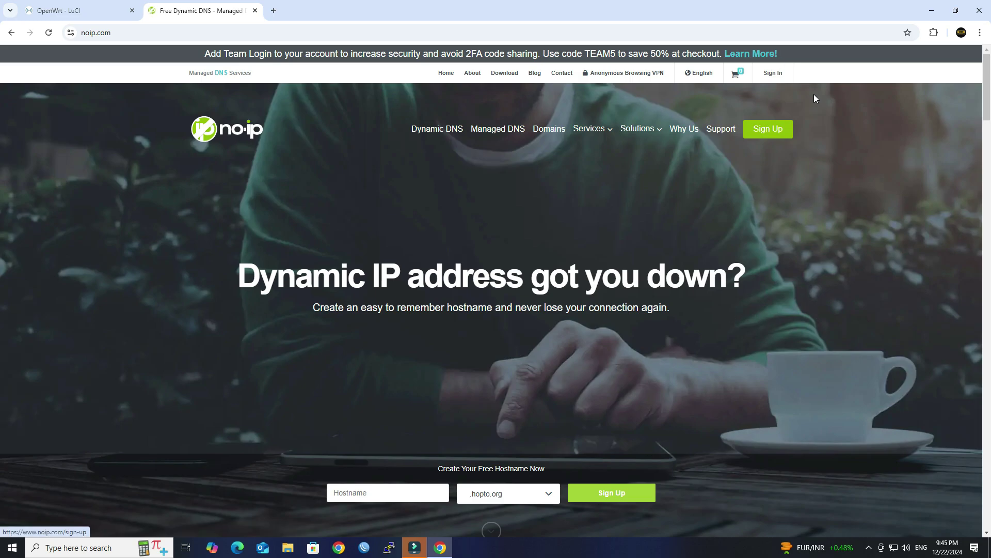
click(771, 76)
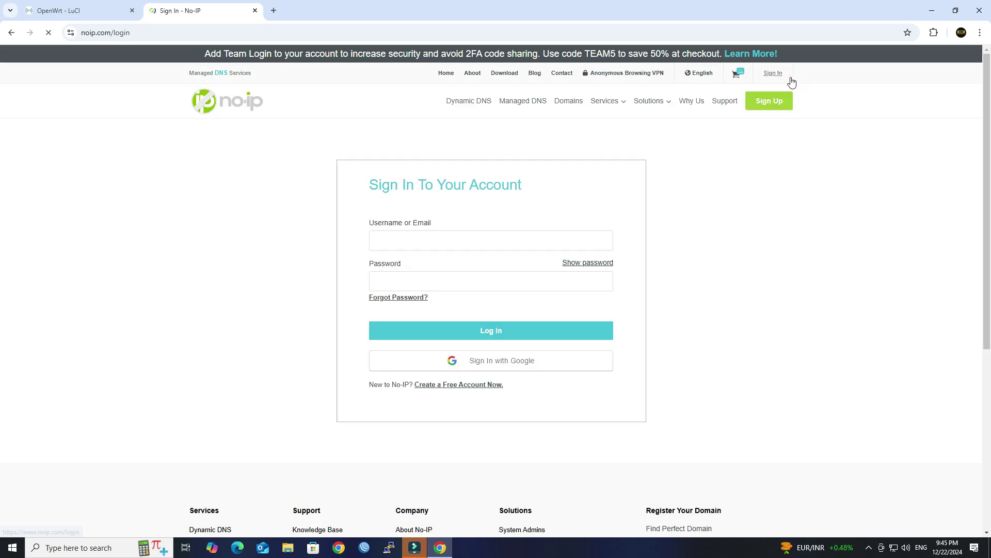
Sign in to No-IP with the saved account e-mail and the account password
click(444, 235)
click(468, 266)
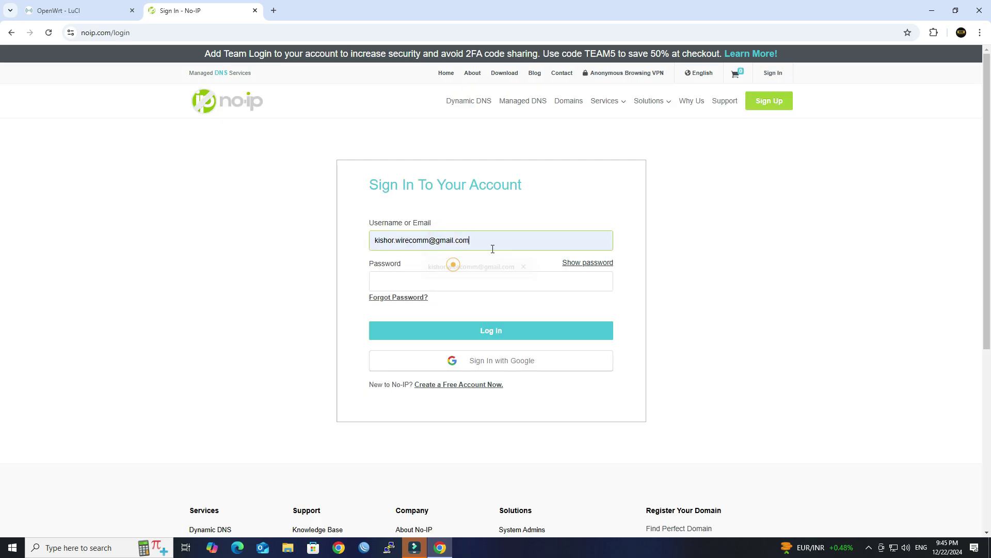
drag(491, 248, 366, 250)
click(422, 274)
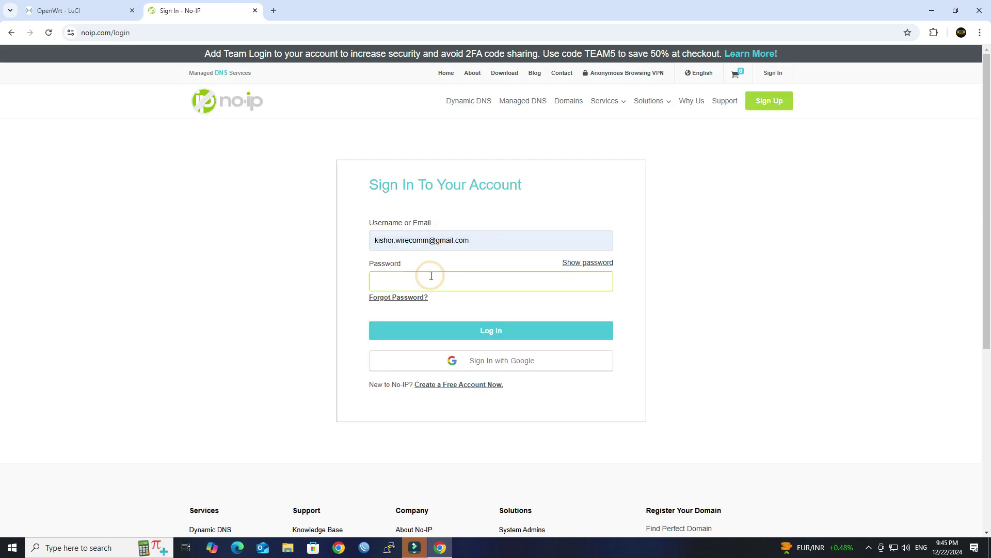
text(••••••••••)
click(499, 329)
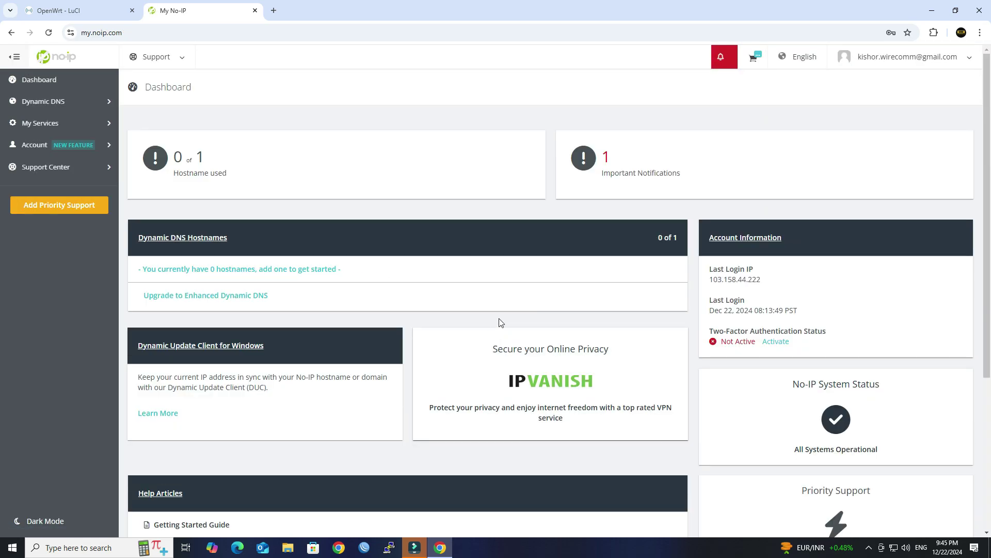
Create the No-IP hostname wirecomm2049 on the free ddns.net domain and select it
click(73, 103)
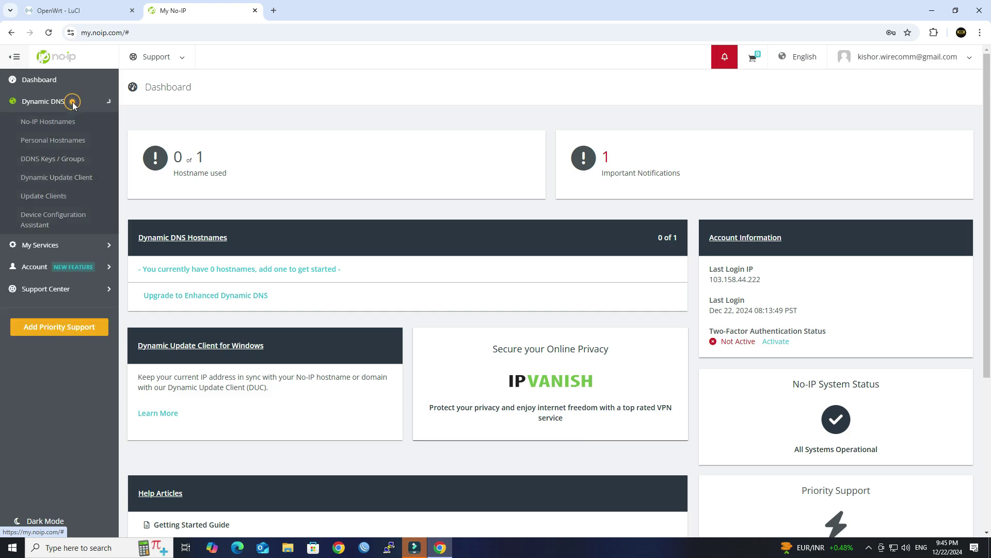
click(74, 123)
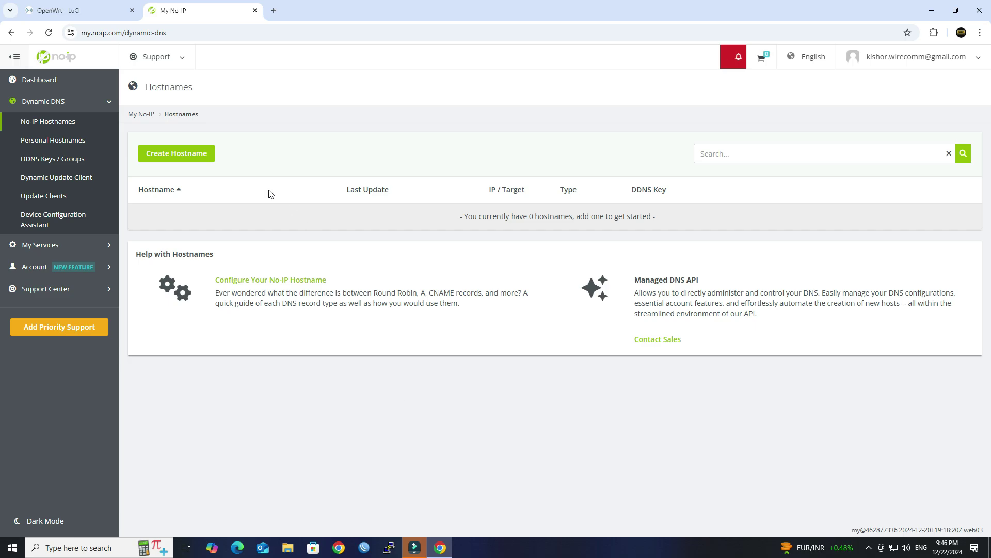
click(201, 163)
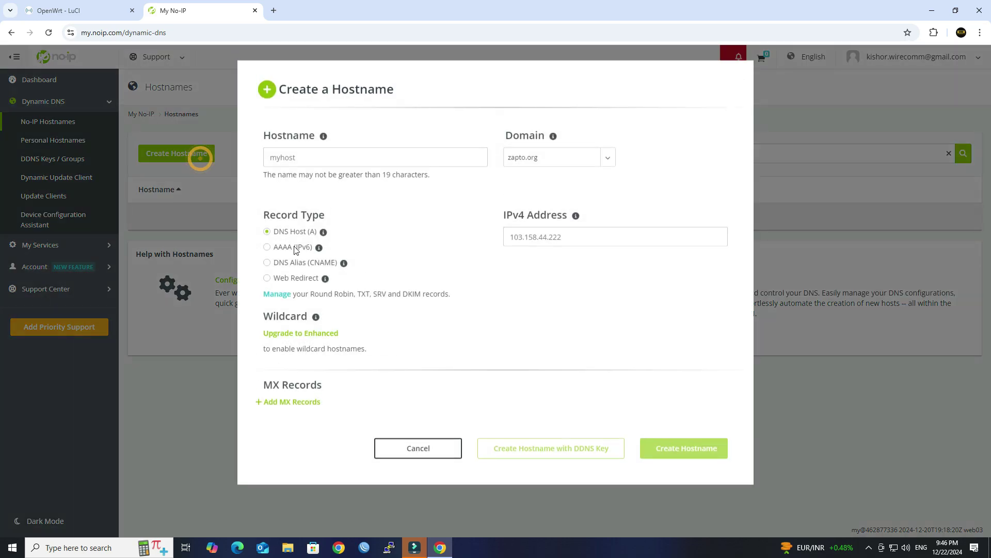
click(318, 162)
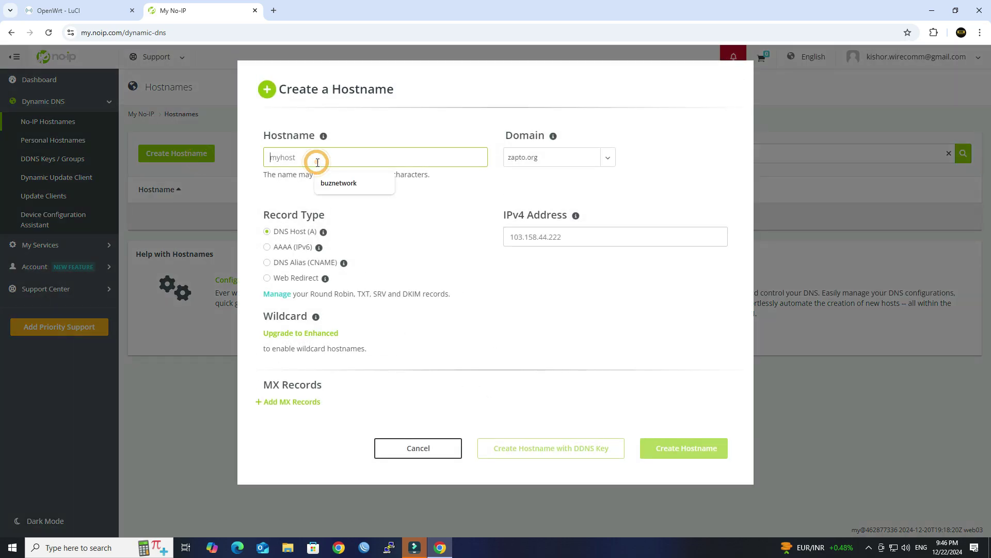
text(wirecomm2049)
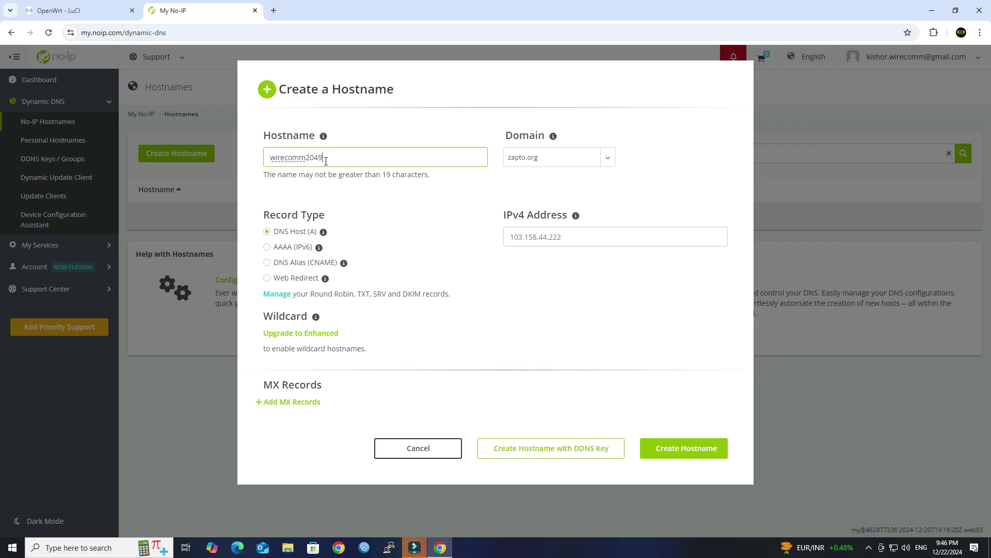
double_click(326, 160)
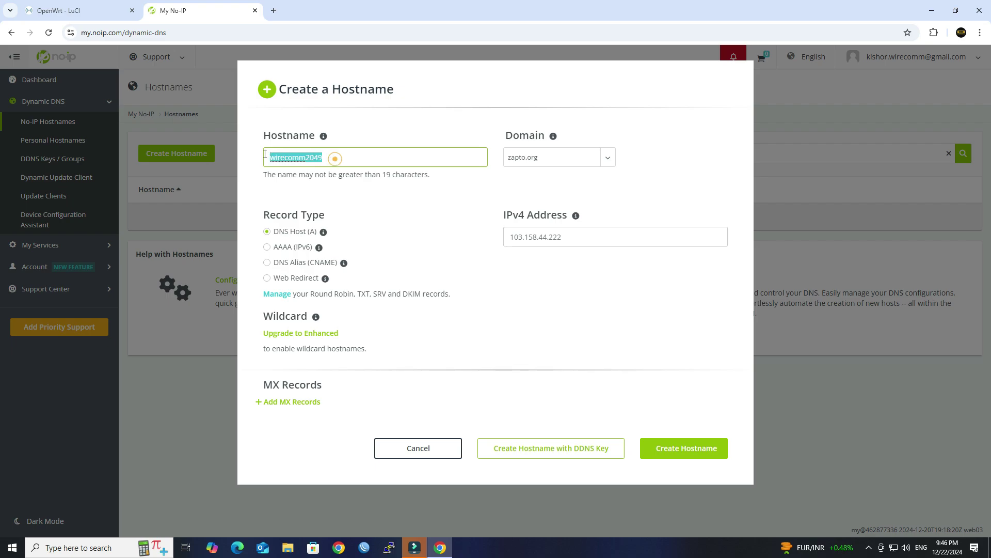
click(591, 162)
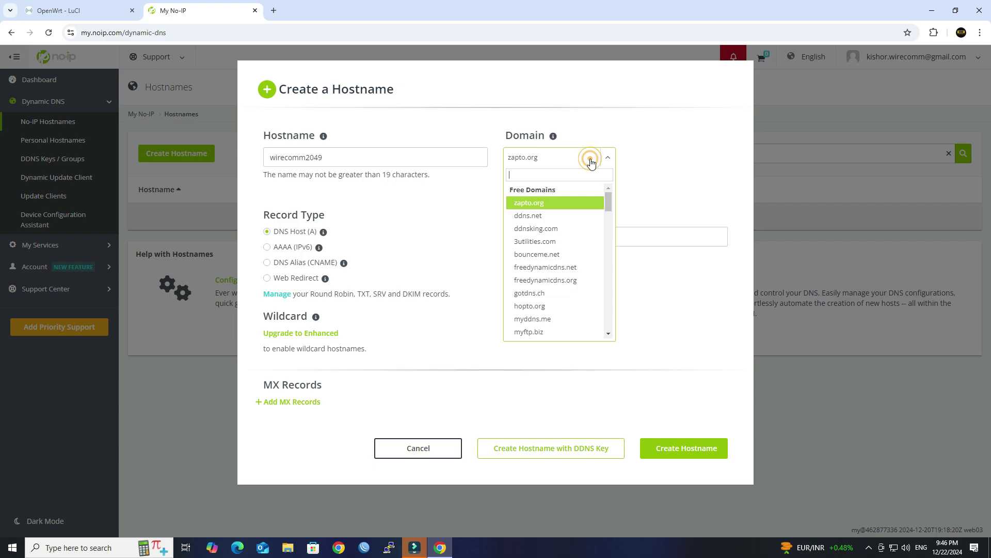
click(560, 215)
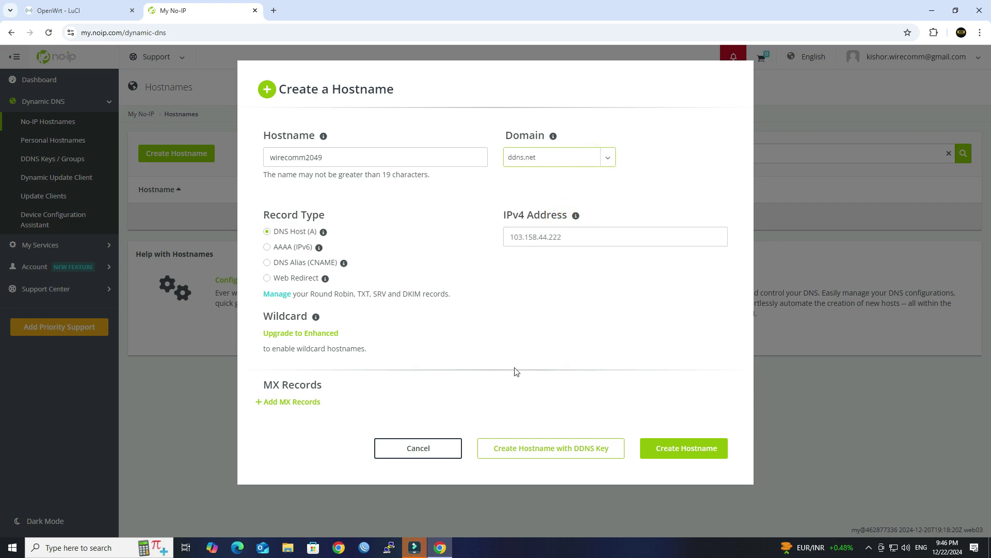
click(670, 449)
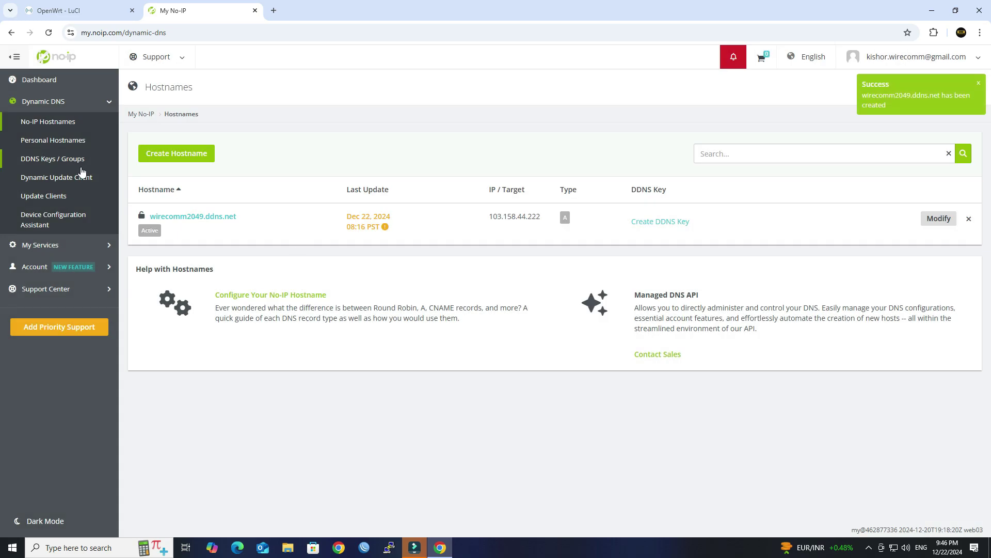
drag(255, 222, 158, 217)
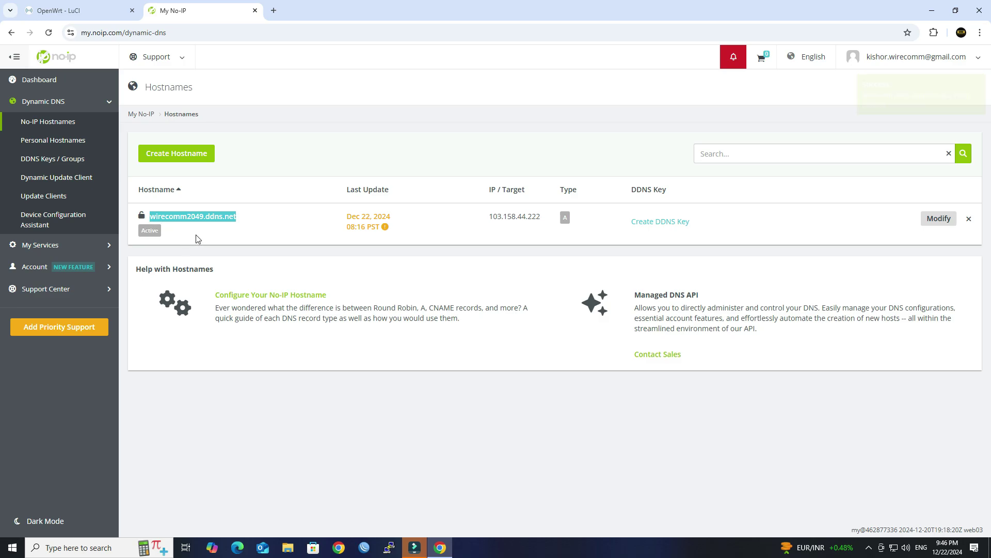
Paste wirecomm2049.ddns.net into the Lookup Hostname and Domain fields of Dynamic_DNS
click(80, 10)
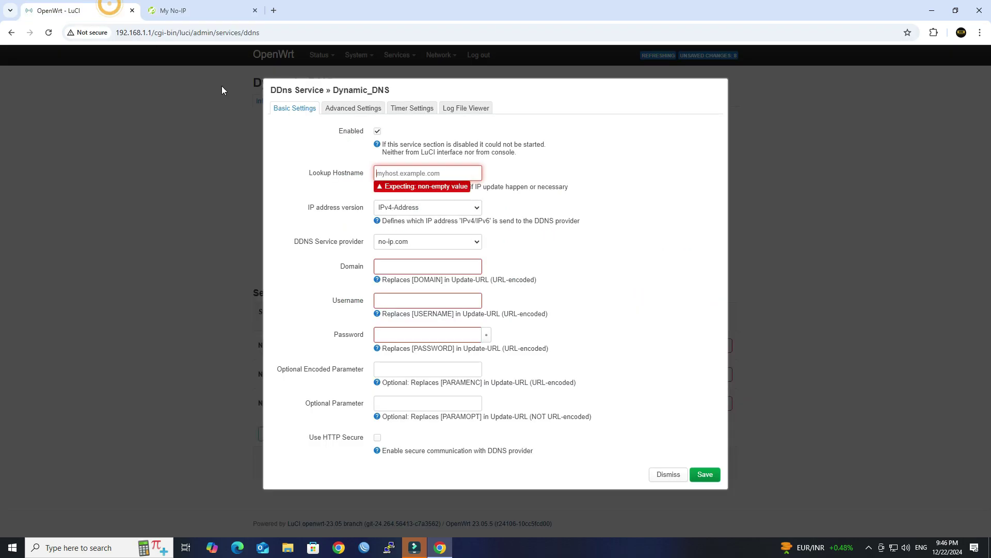
click(398, 173)
text(wirecomm2049.ddns.net)
drag(454, 176, 347, 178)
key(ctrl+c)
click(599, 194)
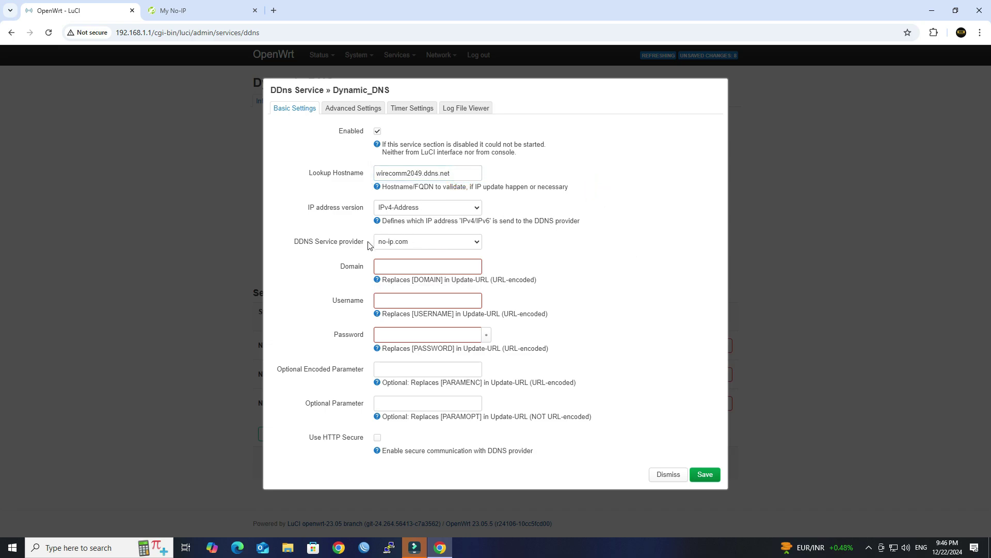
drag(368, 245, 290, 245)
click(421, 265)
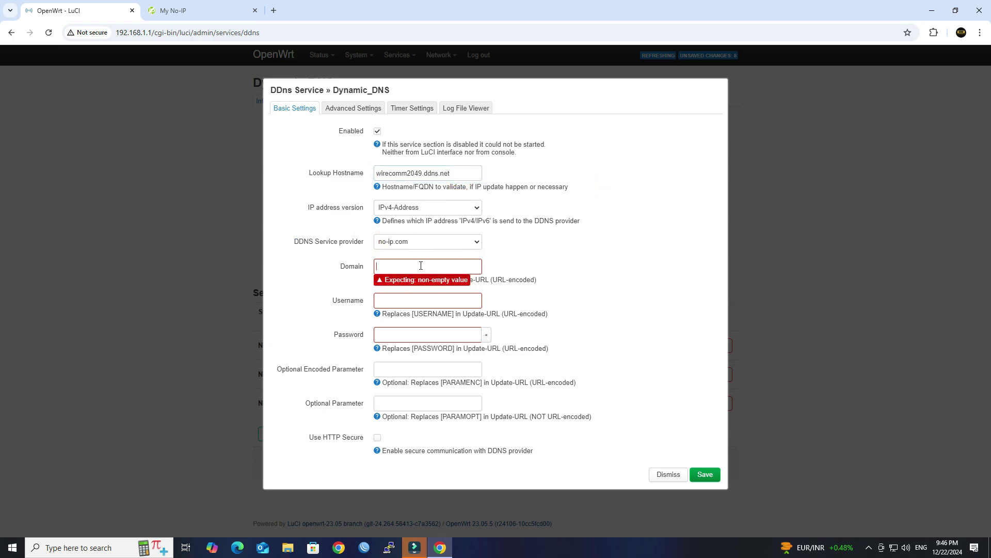
key(ctrl+v)
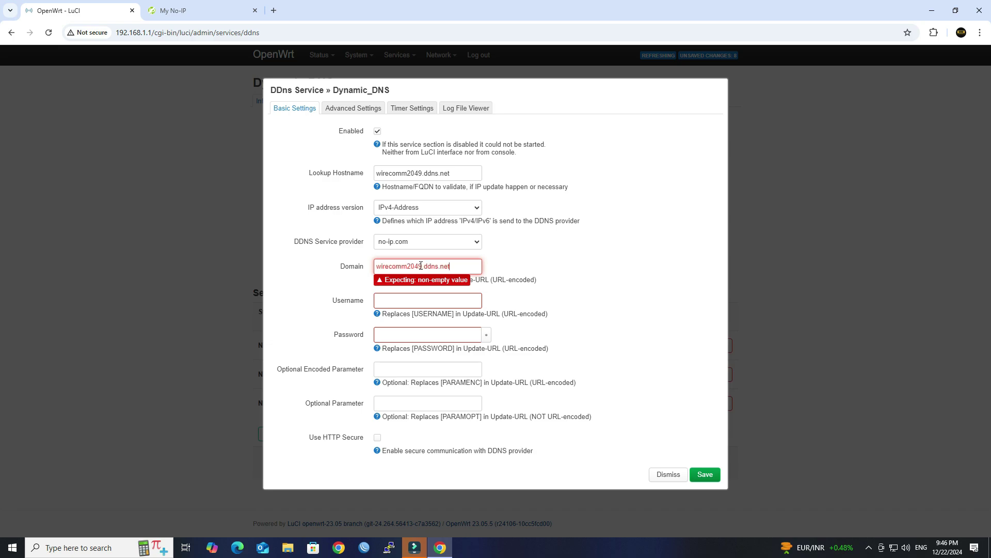
triple_click(471, 266)
click(441, 301)
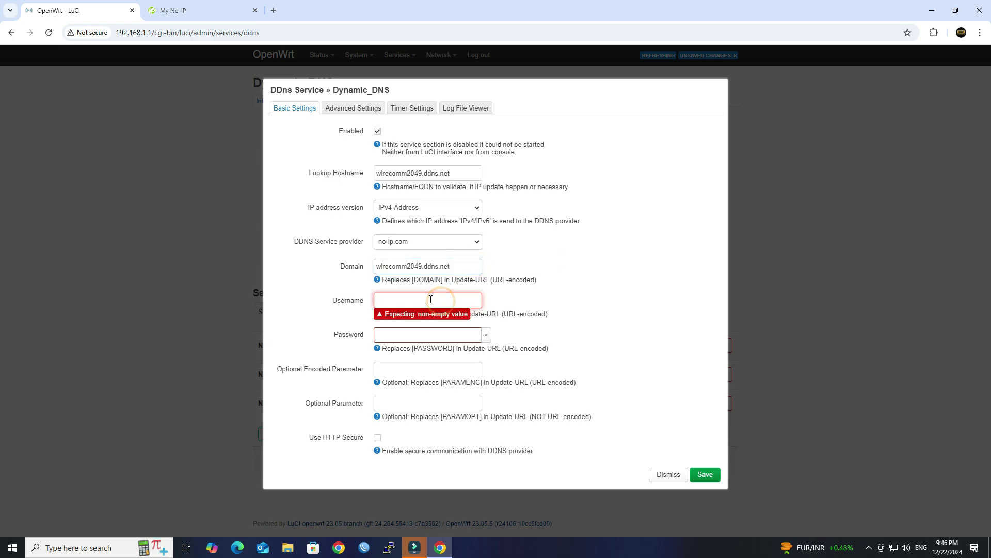
Generate a No-IP DDNS key for wirecomm2049.ddns.net and copy its username
click(202, 6)
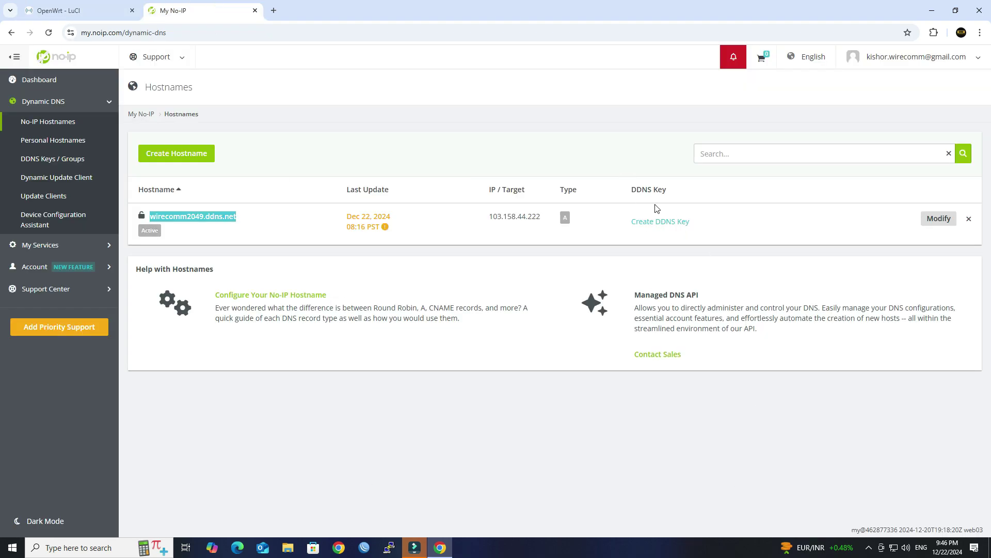
click(663, 222)
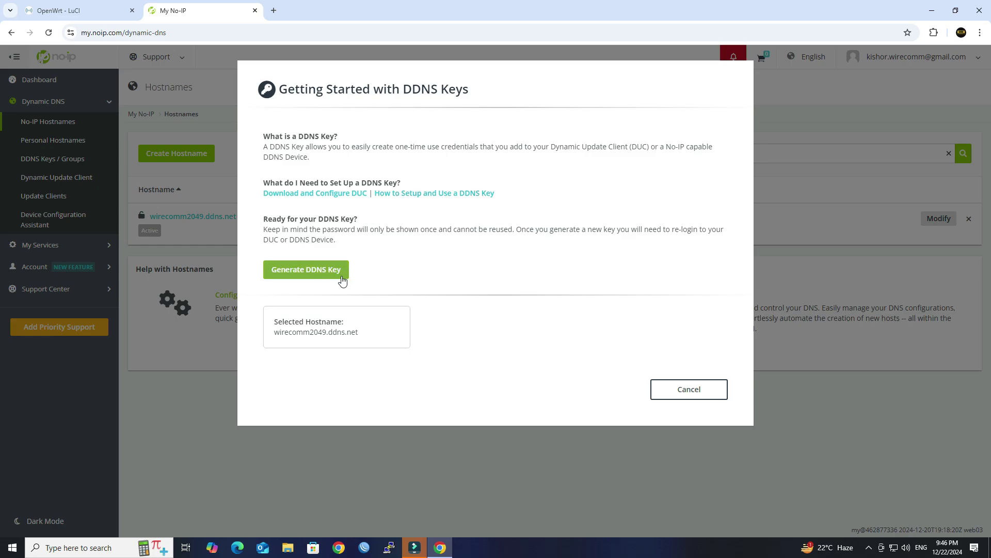
click(330, 278)
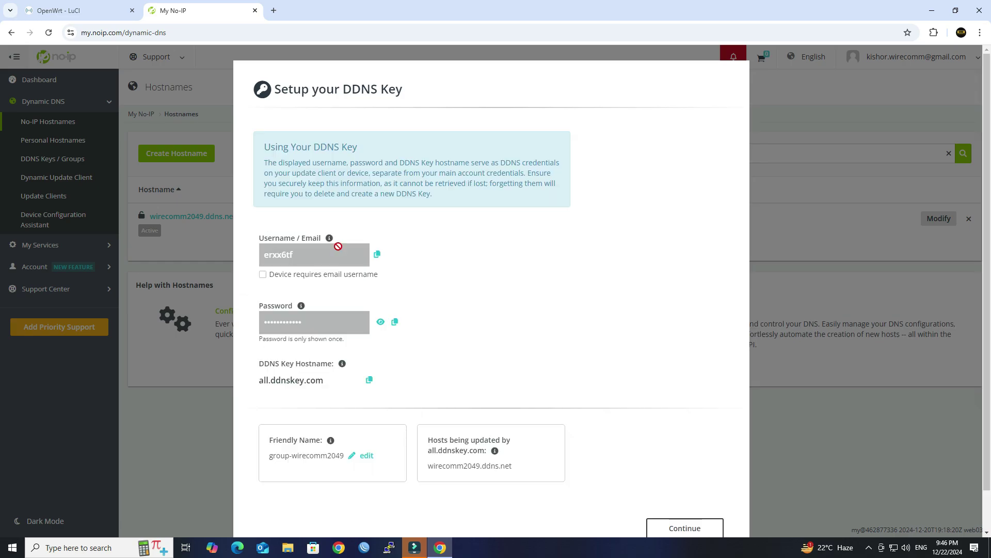
click(380, 255)
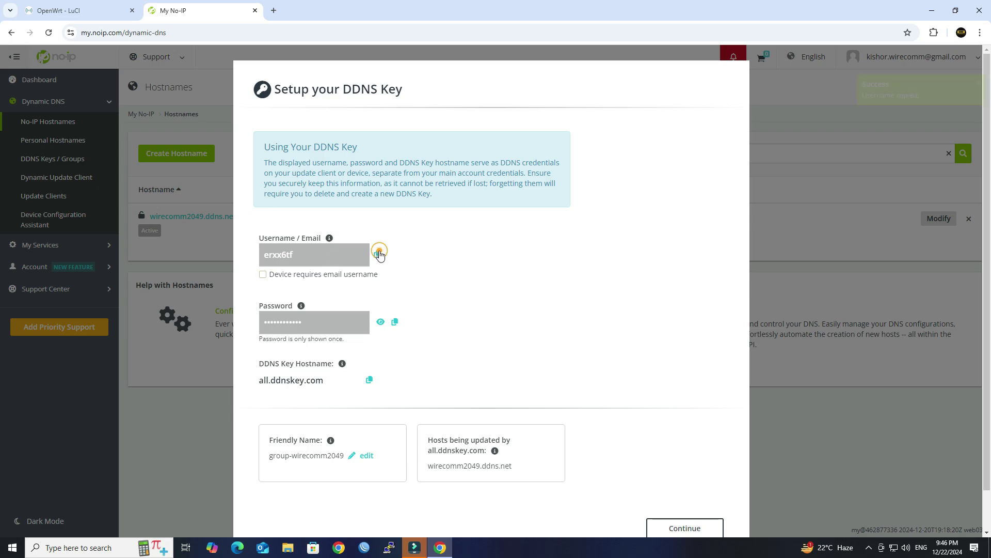
click(103, 5)
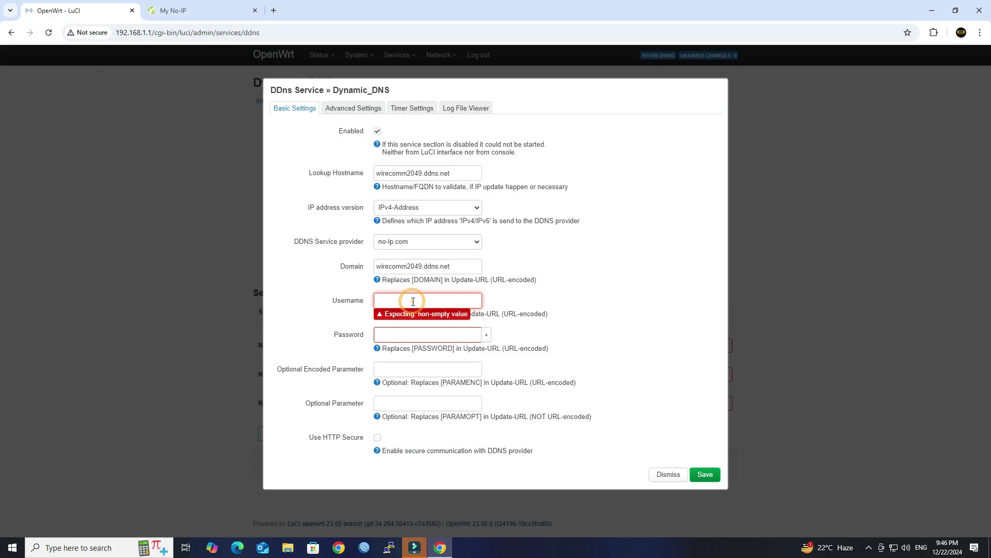
Paste the DDNS key username, then copy the key's password from the No-IP key details
key(ctrl+v)
click(425, 333)
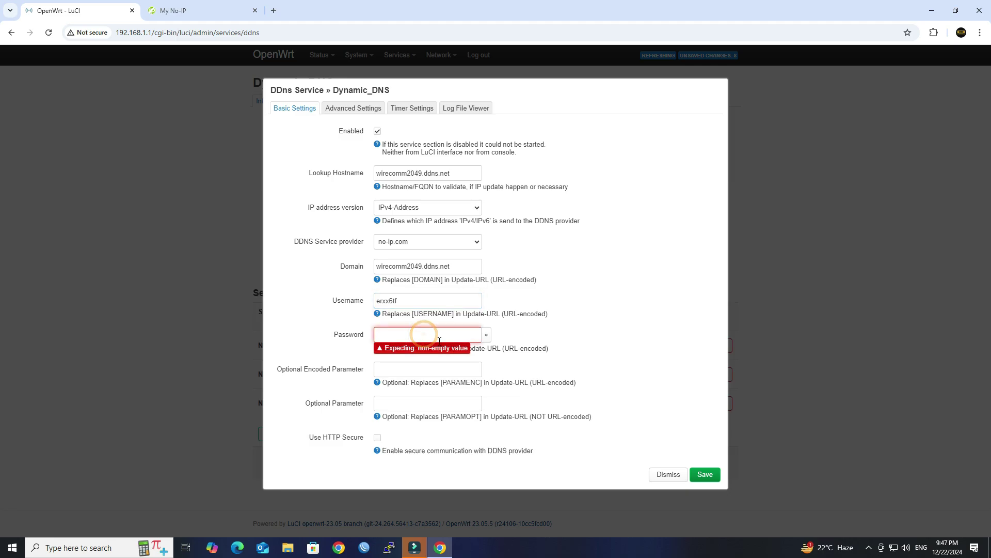
click(243, 11)
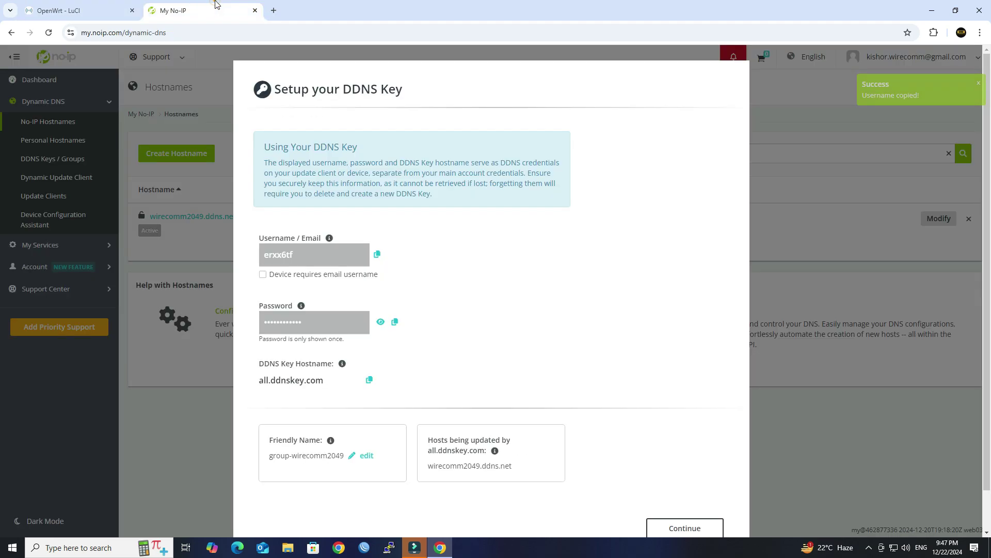
click(395, 321)
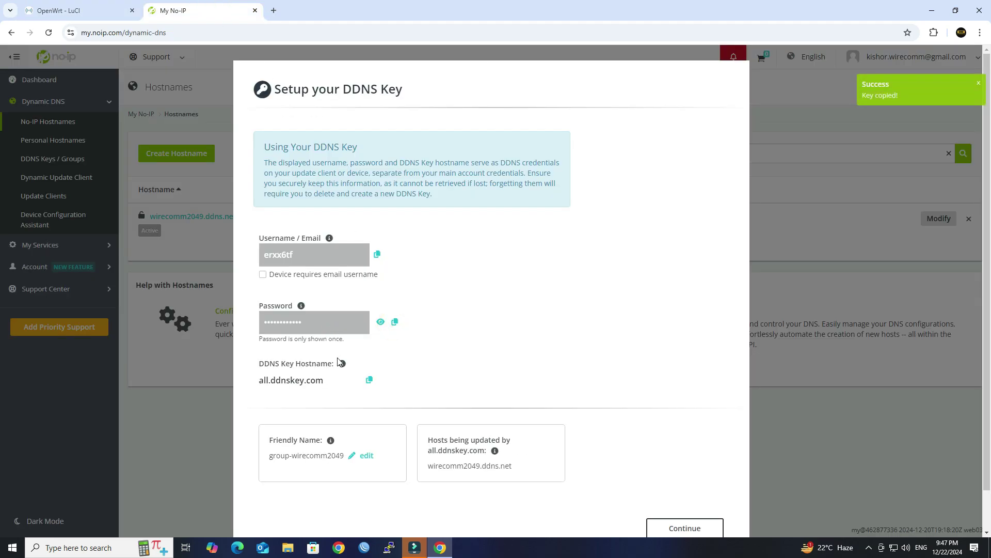
click(103, 11)
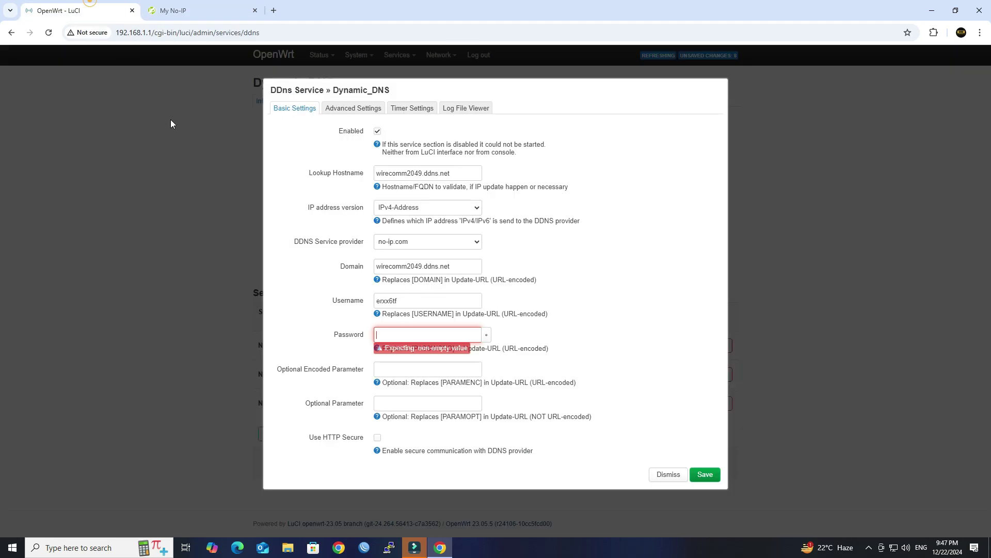
Paste the DDNS key password into the Password field and save the Dynamic_DNS service
click(406, 334)
key(ctrl+v)
click(620, 299)
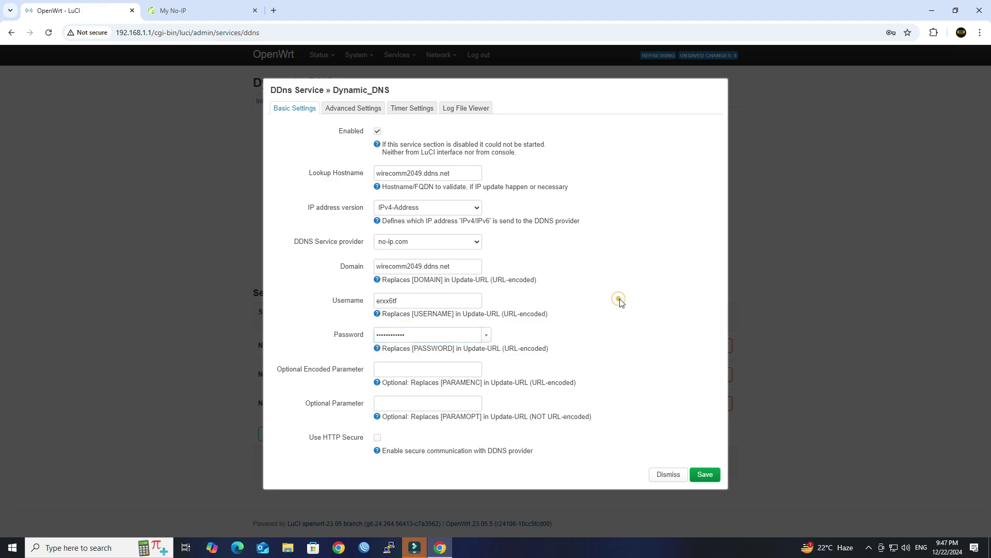
click(705, 480)
click(705, 475)
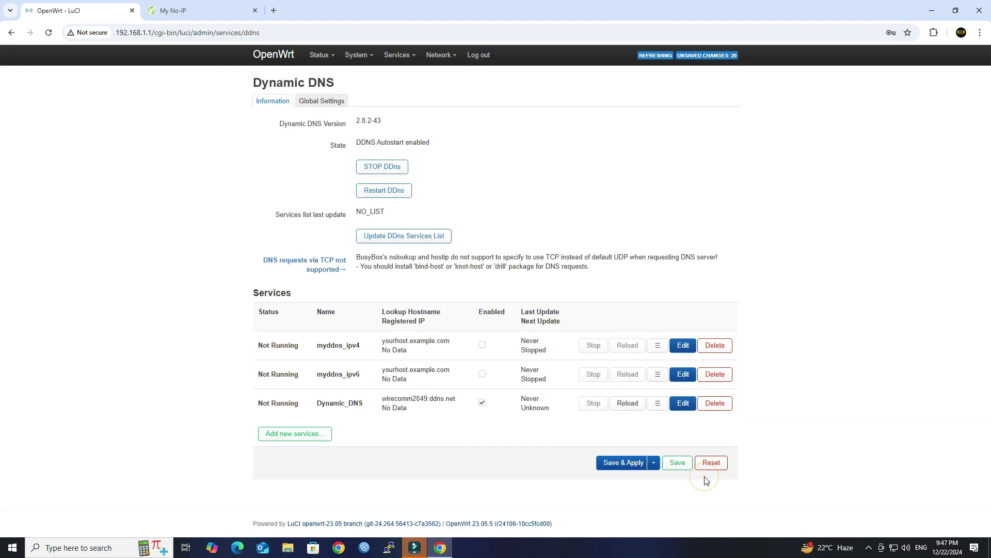
Save & Apply the pending changes so Dynamic_DNS registers IP 103.158.44.222
click(625, 463)
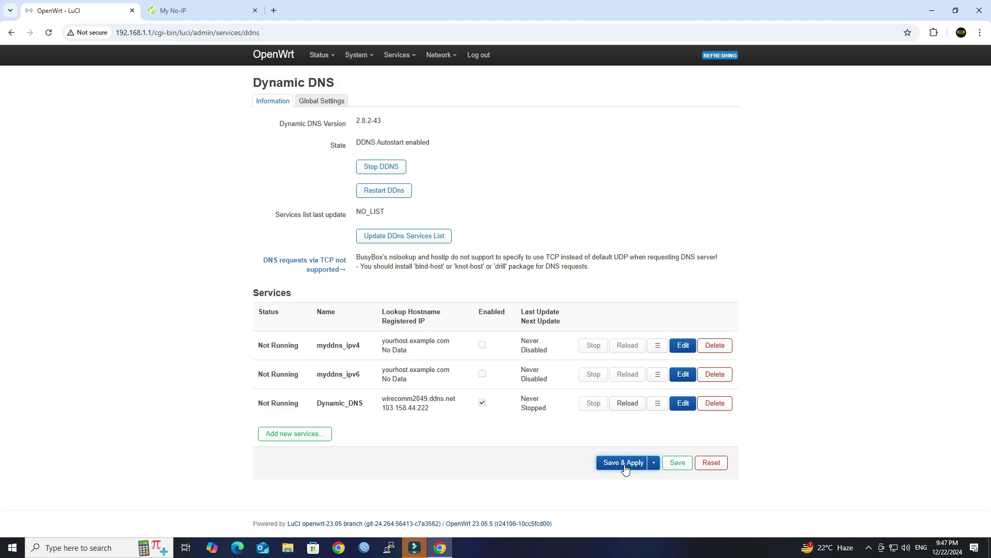
click(451, 413)
Launch Command Prompt via Run with cmd and start an interactive nslookup session
key(super+r)
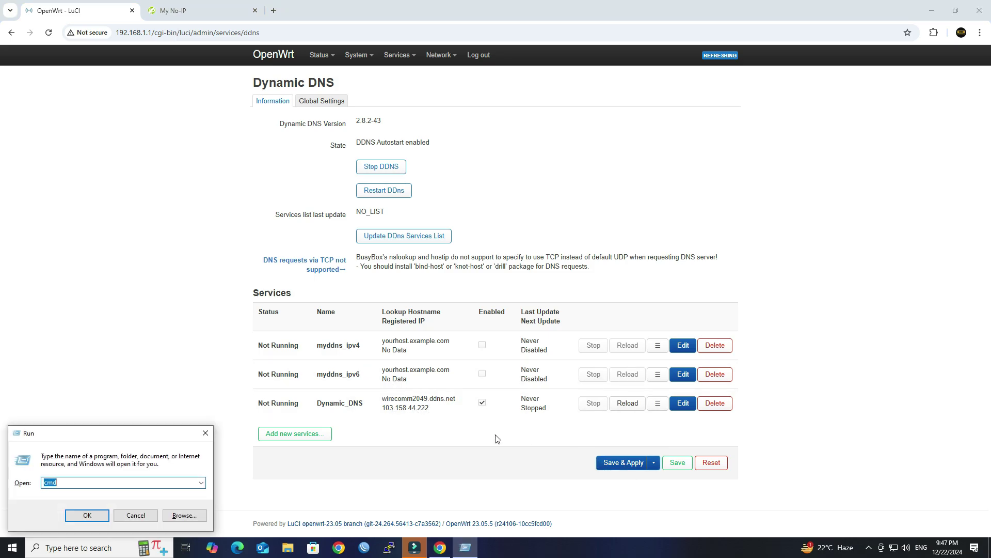
text(cmd)
key(Return)
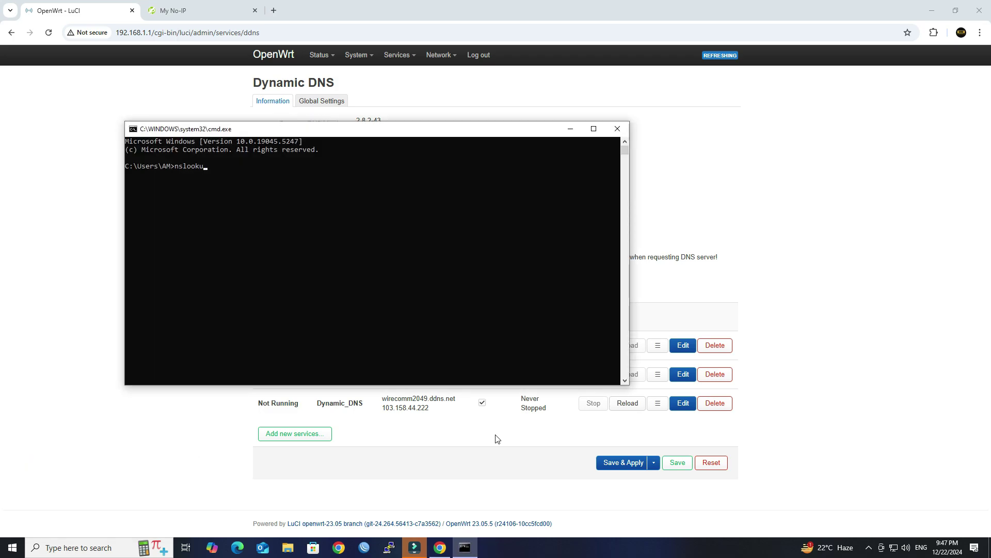
text(nslookup)
key(Return)
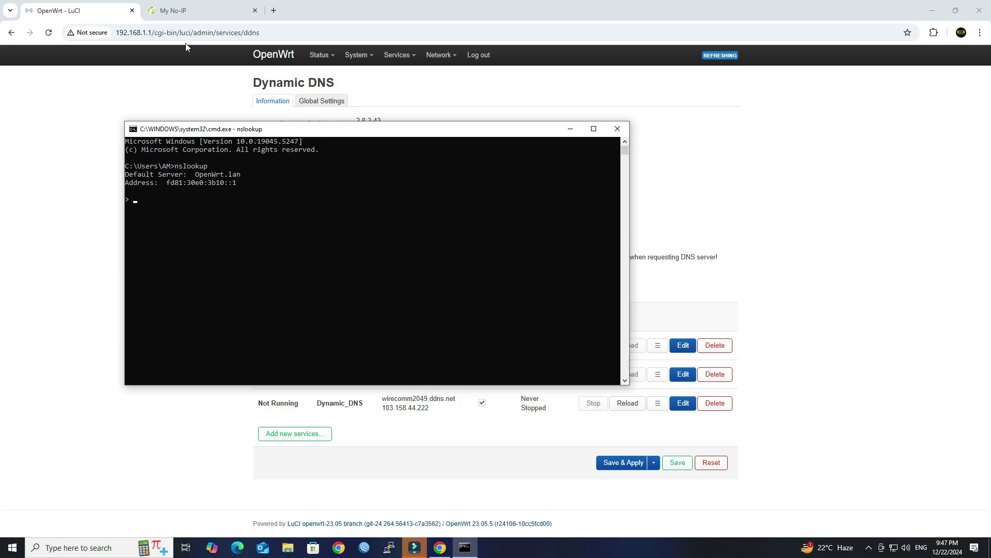
Finish the No-IP DDNS key setup and select the hostname wirecomm2049.ddns.net
click(181, 10)
scroll(690, 465, down, 1)
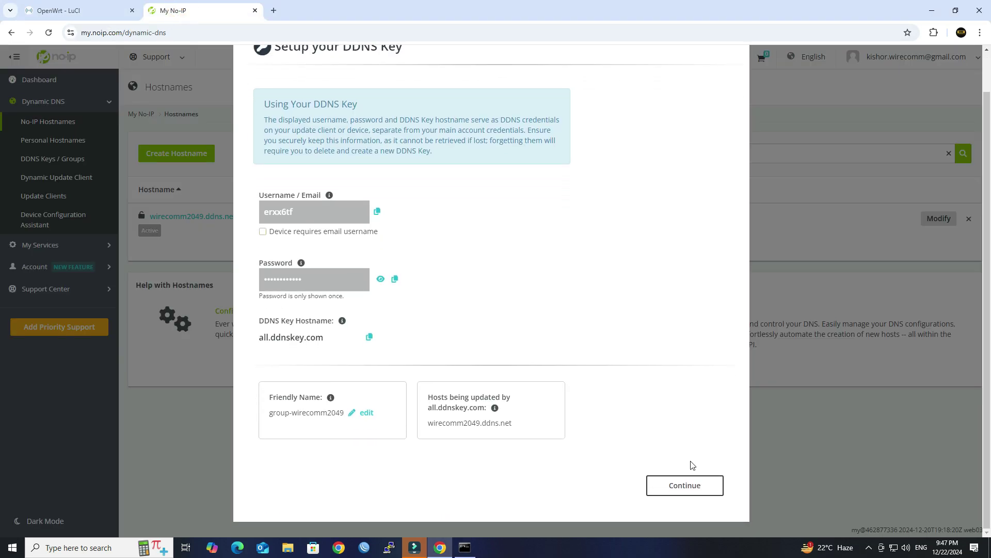
click(689, 483)
drag(238, 217, 171, 227)
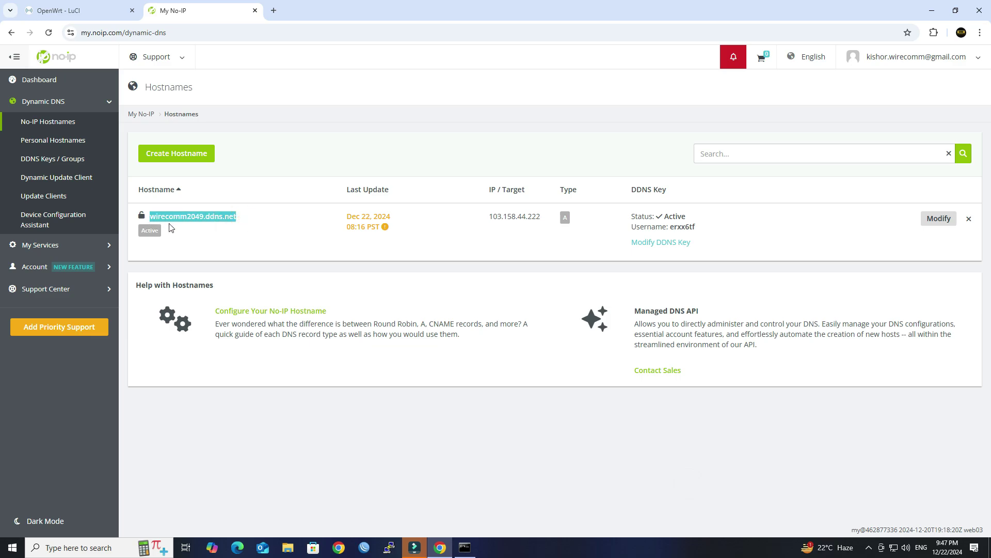
Look up wirecomm2049.ddns.net in nslookup and select the returned address 103.158.44.222
click(111, 11)
click(465, 547)
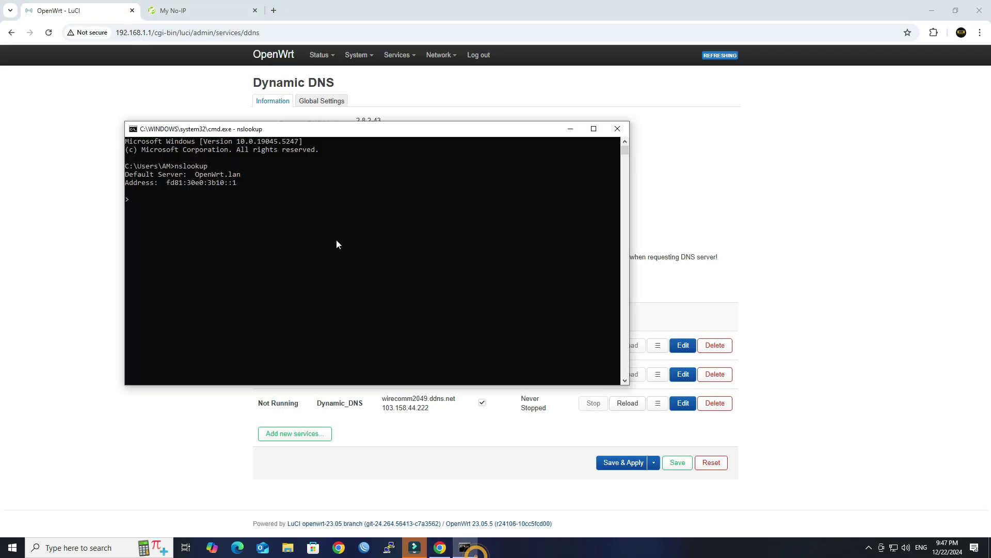
right_click(336, 243)
key(Return)
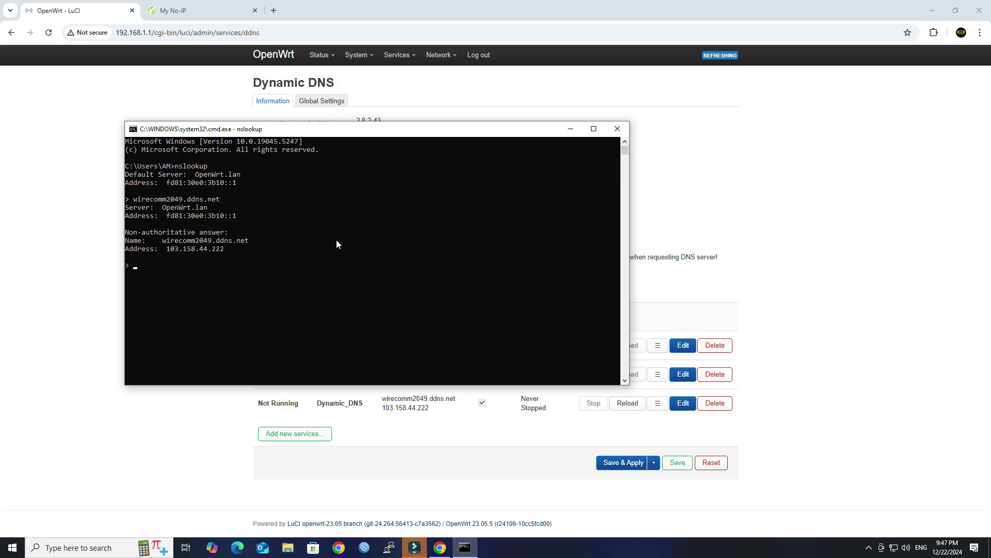
drag(227, 250, 168, 252)
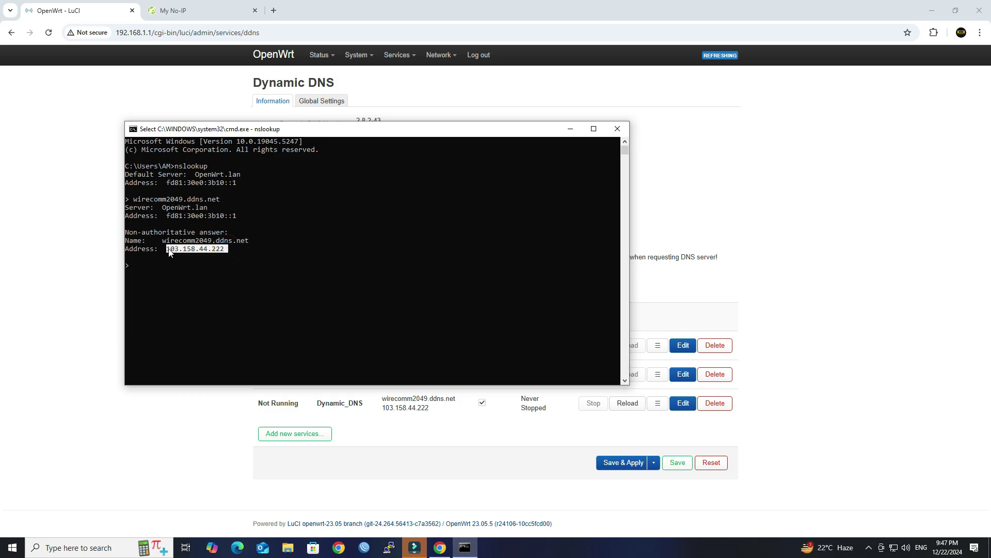
Search Google for 'what is my ip' and place the nslookup console beside public IP 103.158.44.222
click(280, 12)
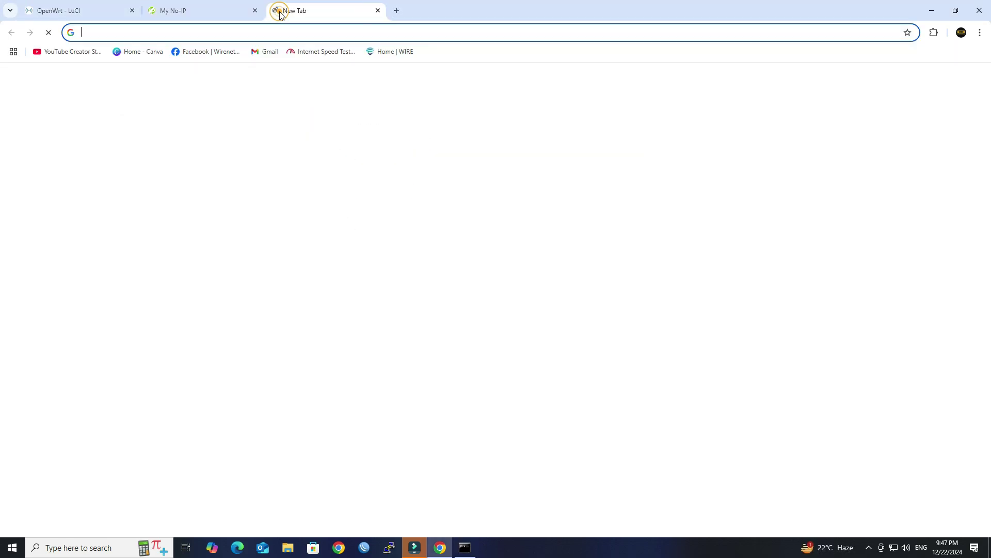
text(what is my ip)
key(Return)
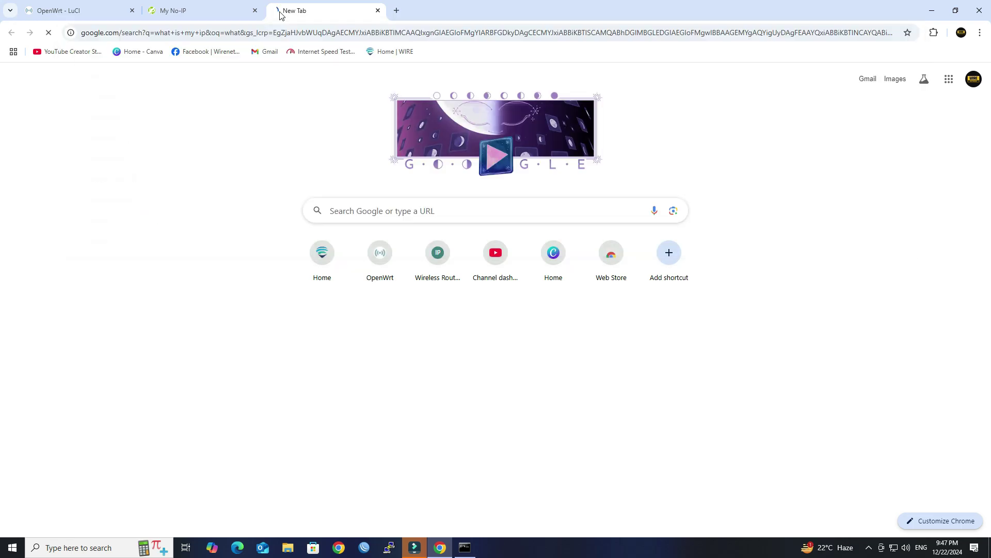
scroll(291, 272, down, 6)
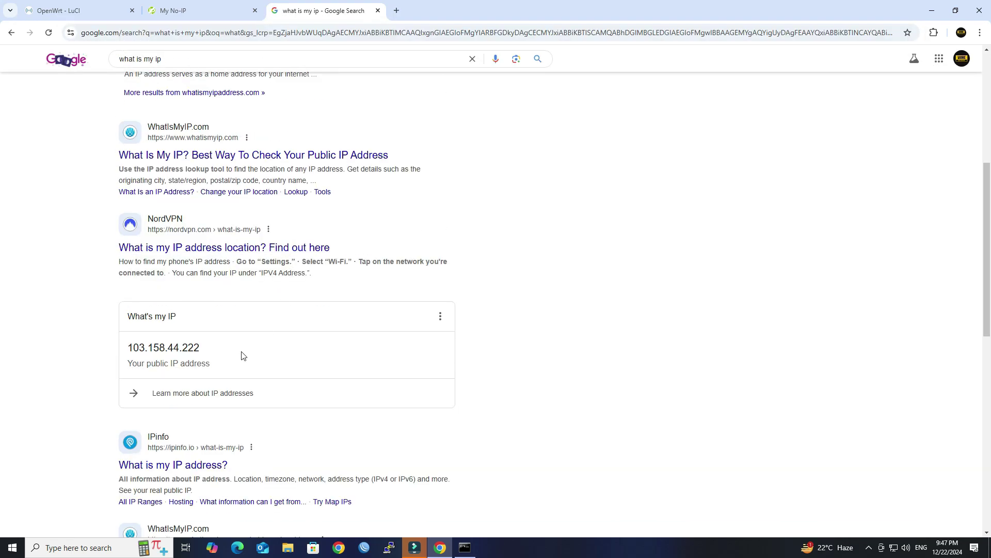
drag(244, 351, 125, 351)
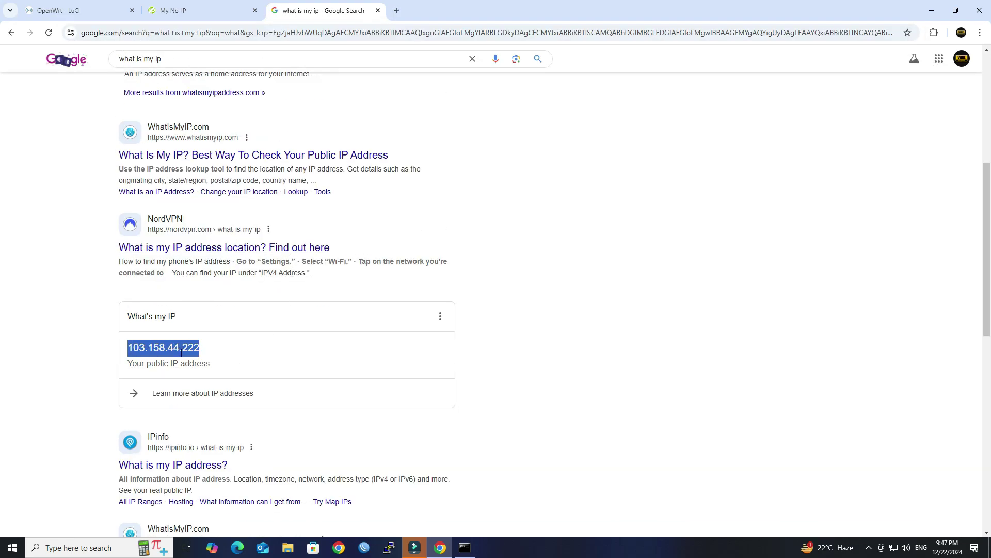
click(465, 547)
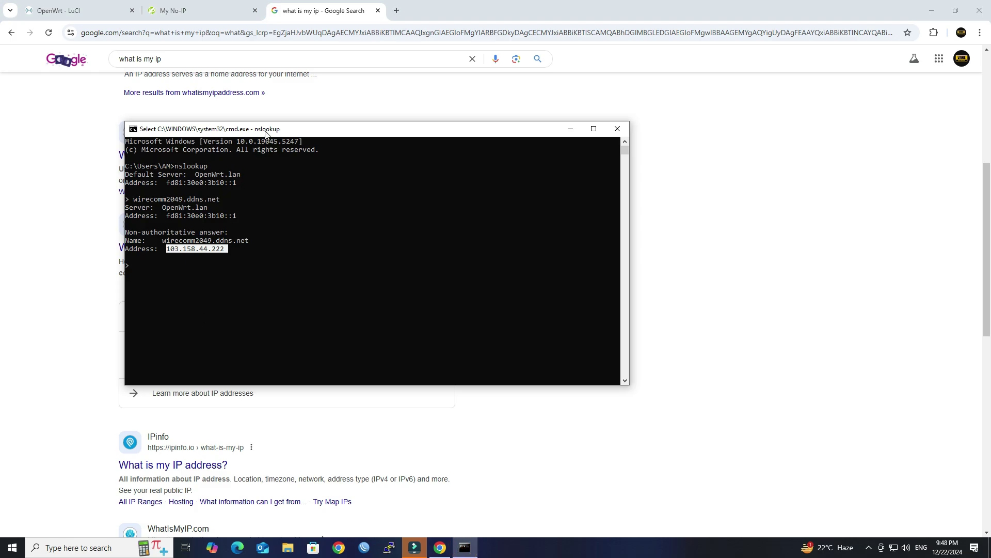
drag(265, 133, 510, 147)
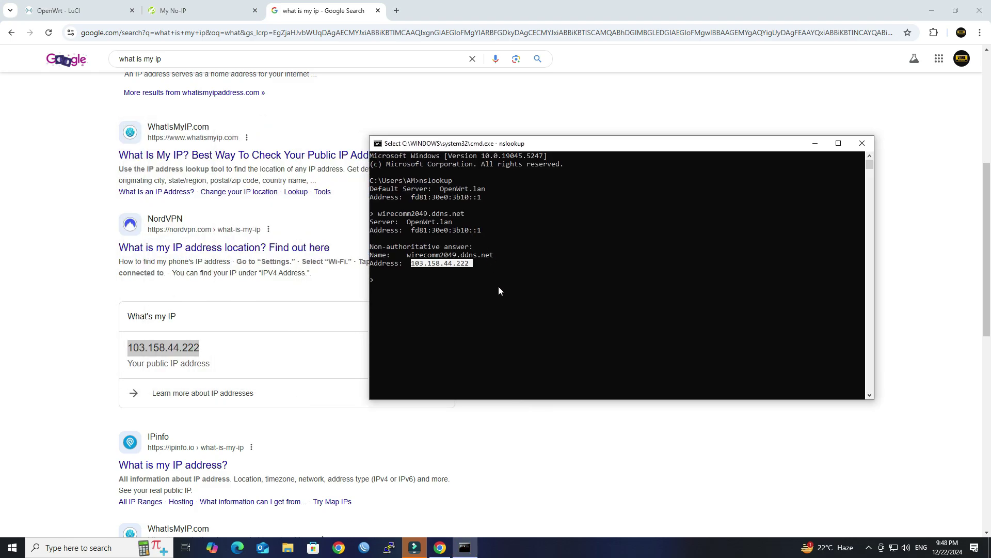
Exit the nslookup session and clear the console with cls
key(ctrl+x)
key(ctrl+c)
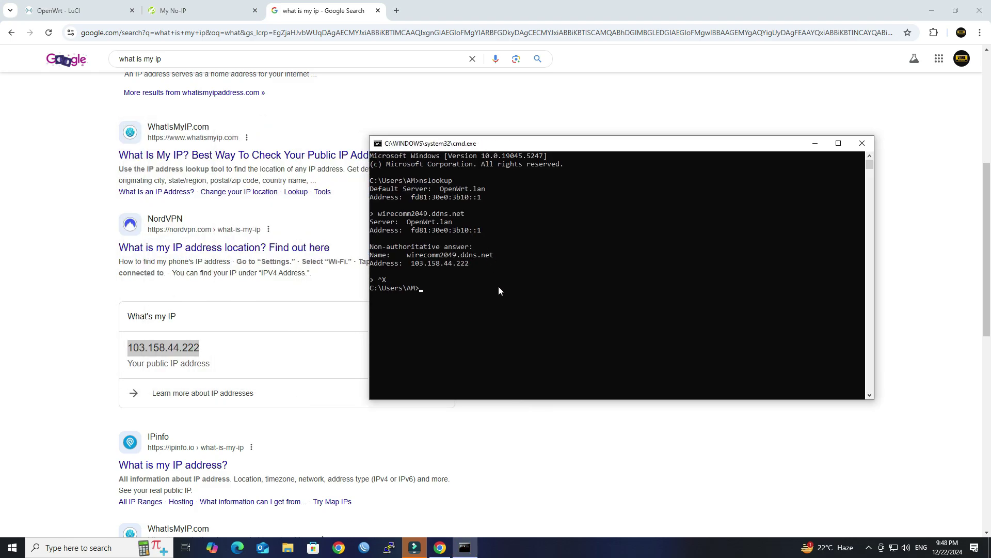
key(Return)
key(Return)
text(cls)
key(Return)
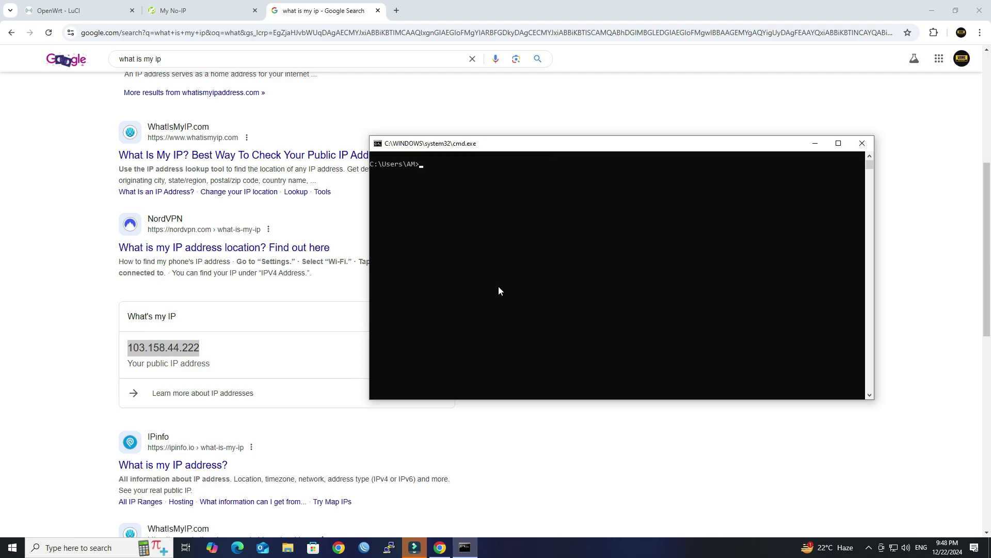
key(Return)
key(Return)
key(Return)
Ping wirecomm2049.ddns.net, getting 4/4 replies from 103.158.44.222, then close the console
text(ping)
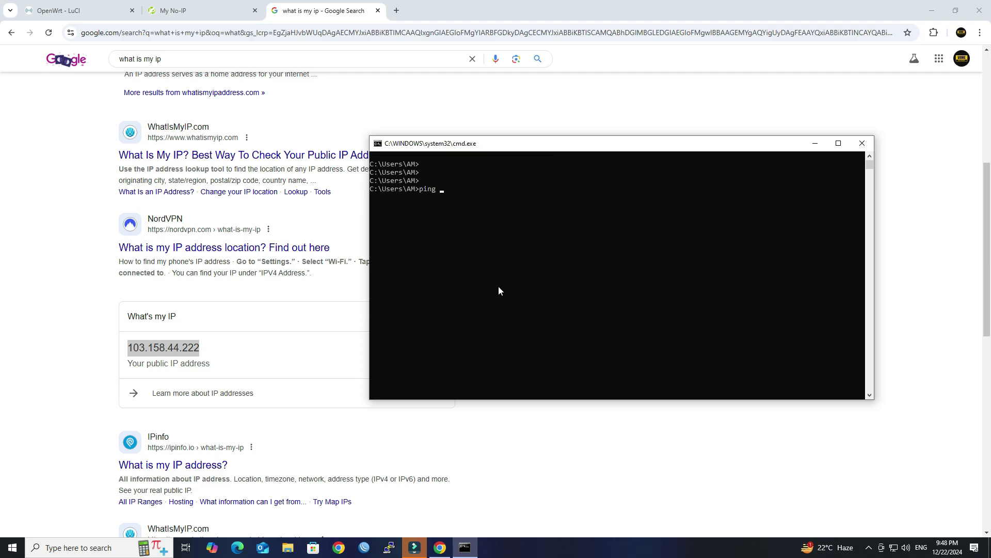
right_click(465, 195)
key(Return)
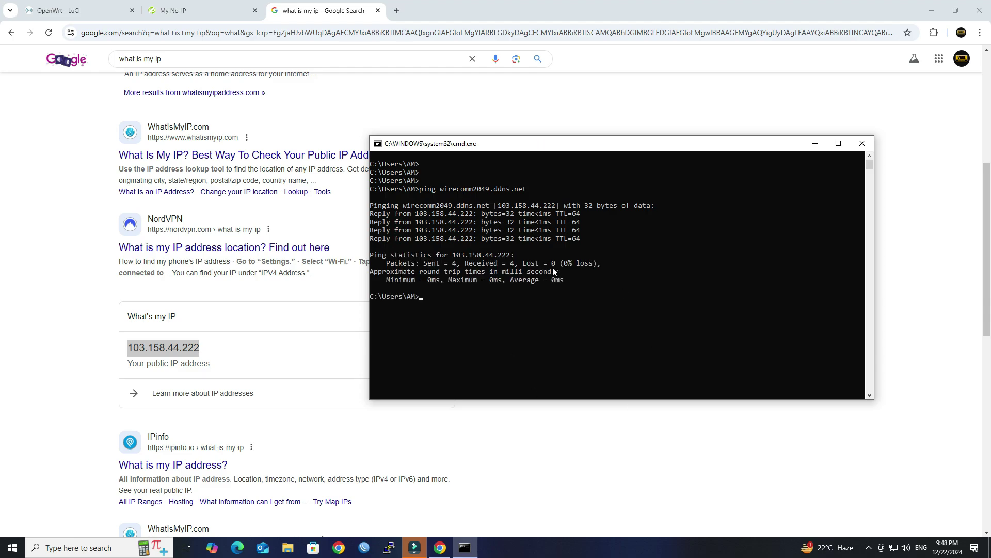
click(859, 143)
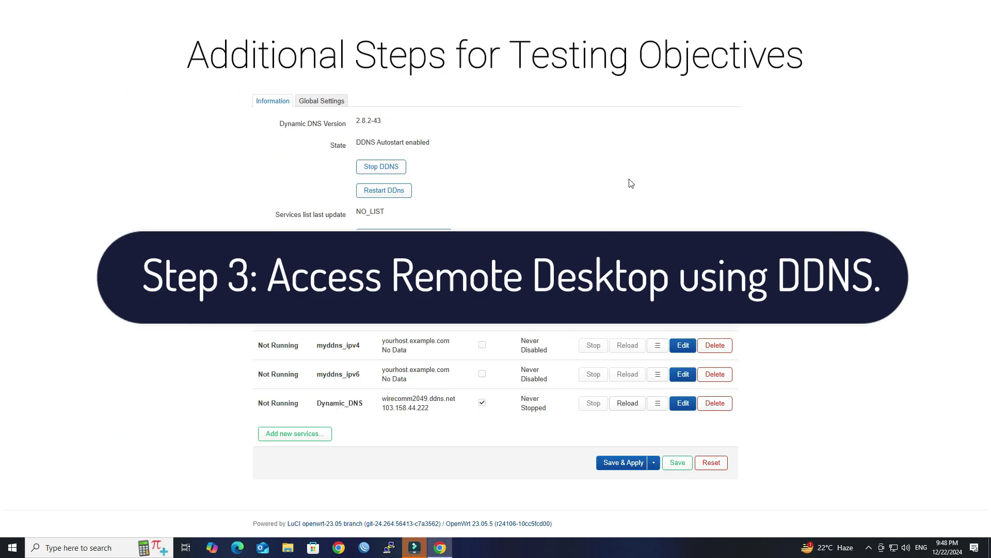
Go back to LuCI and open the Port Forwards tab under Network > Firewall
click(630, 183)
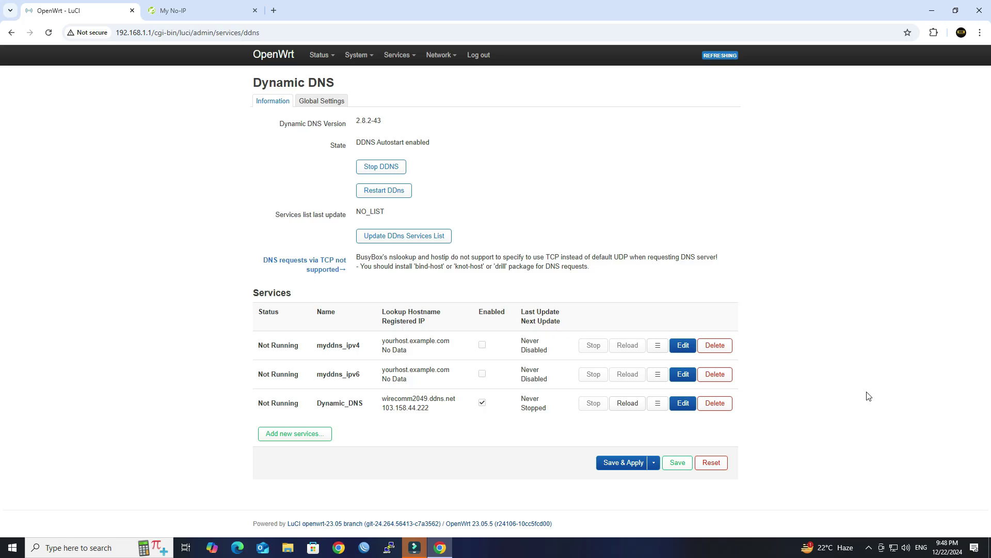
mouse_move(434, 59)
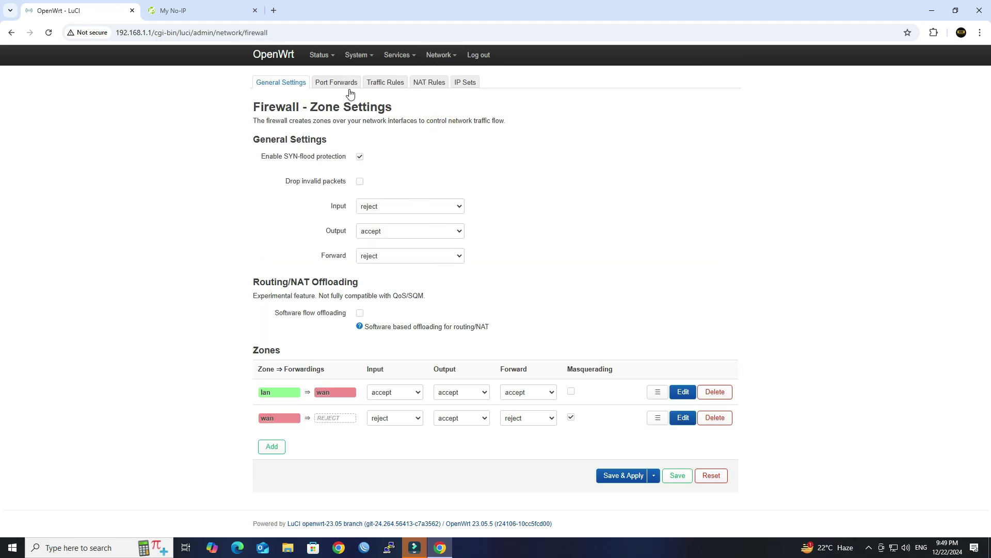
click(348, 91)
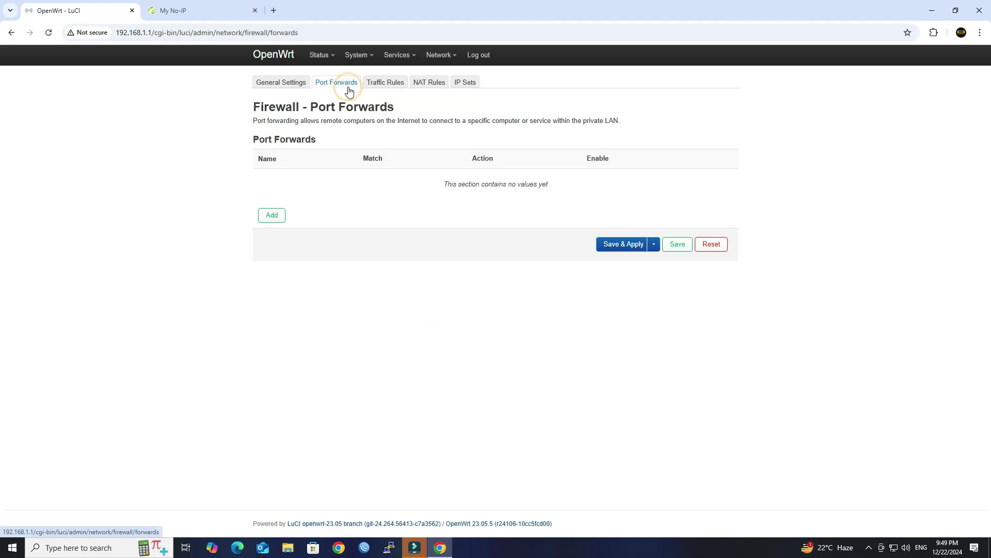
Add a new port forward named RDP, restricted to IPv4 and TCP only
click(281, 219)
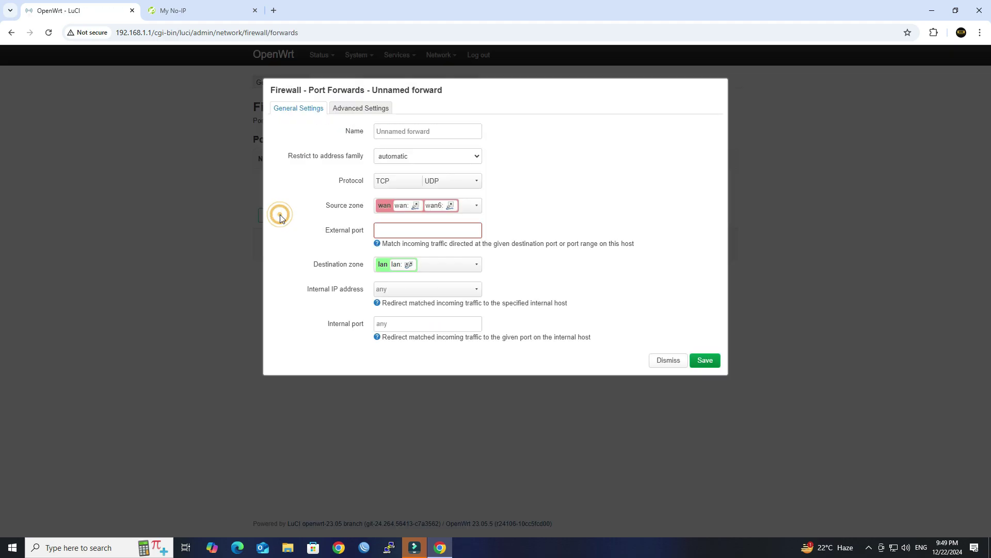
click(401, 128)
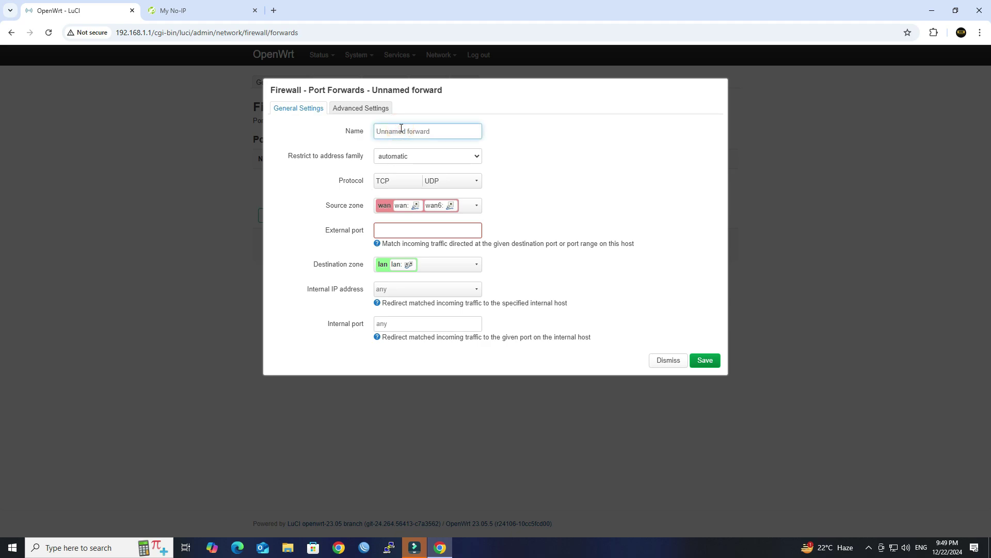
text(RDP)
click(425, 156)
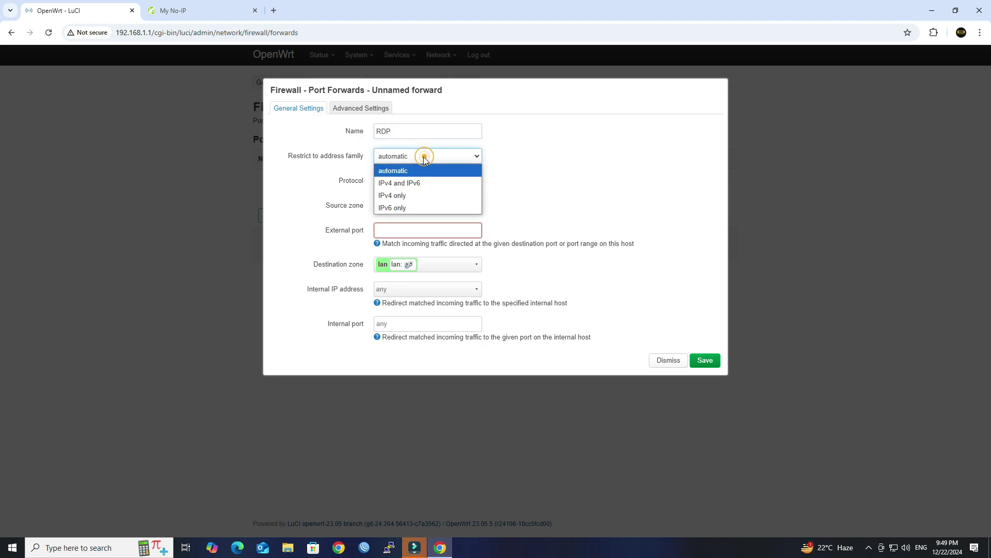
click(423, 196)
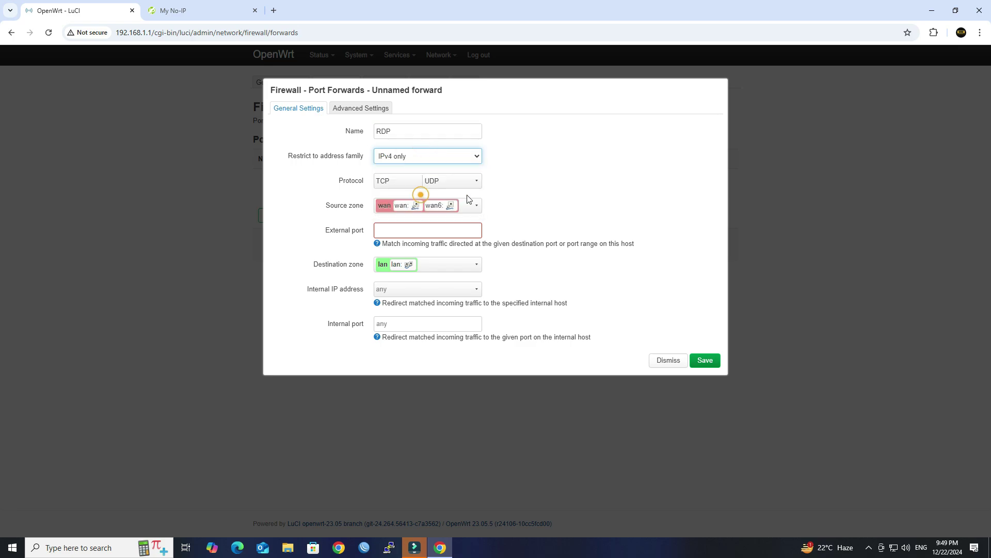
click(448, 180)
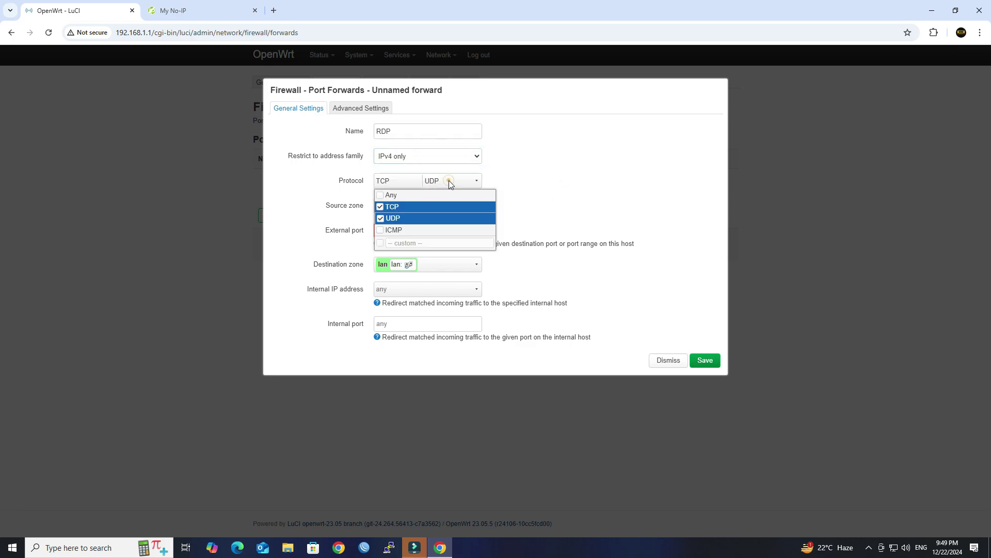
click(392, 217)
click(544, 179)
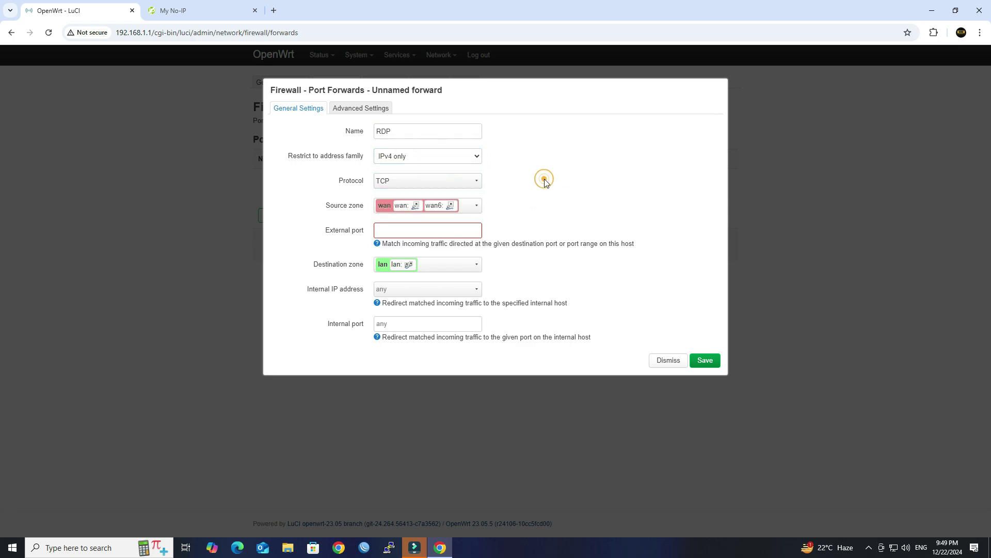
Set the rule's external port to 3389
drag(368, 209, 327, 208)
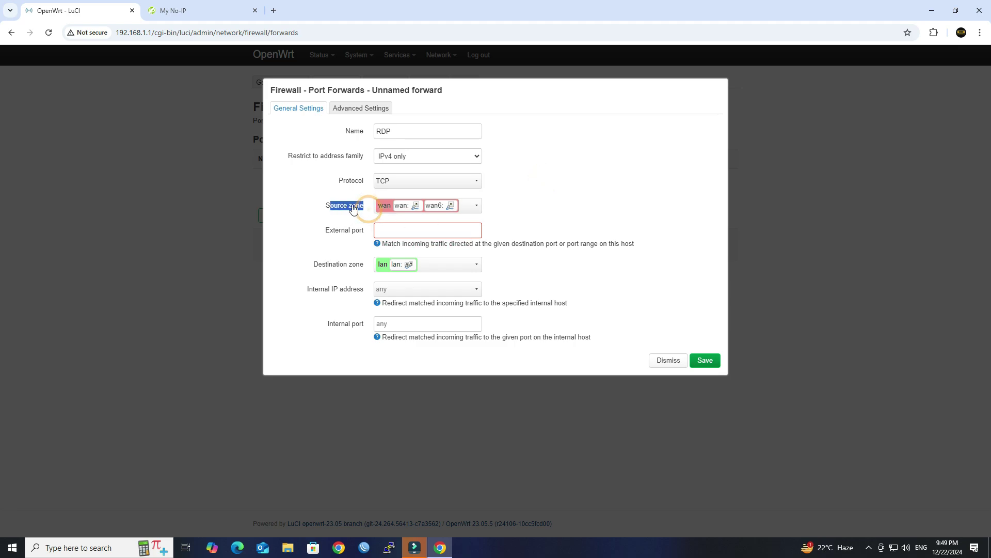
click(405, 229)
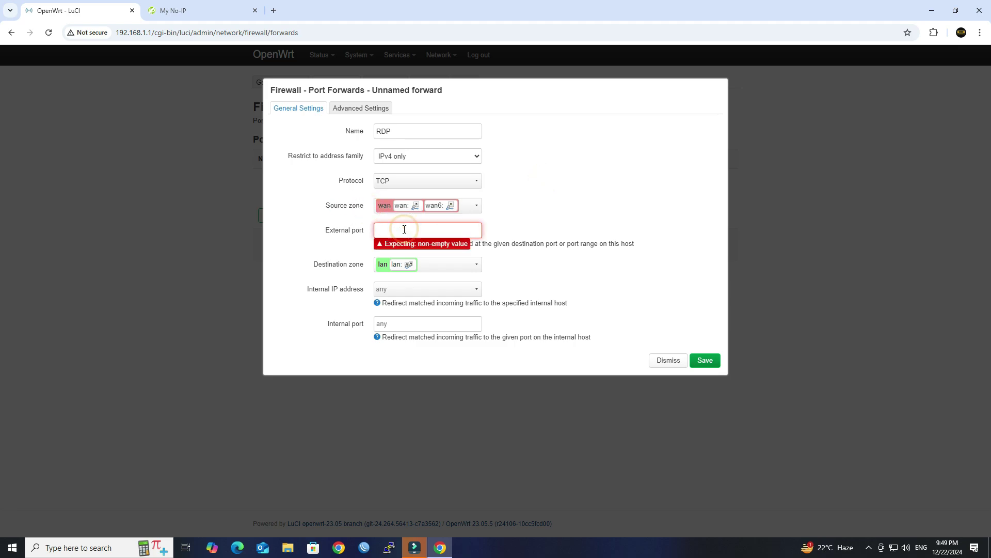
text(3389)
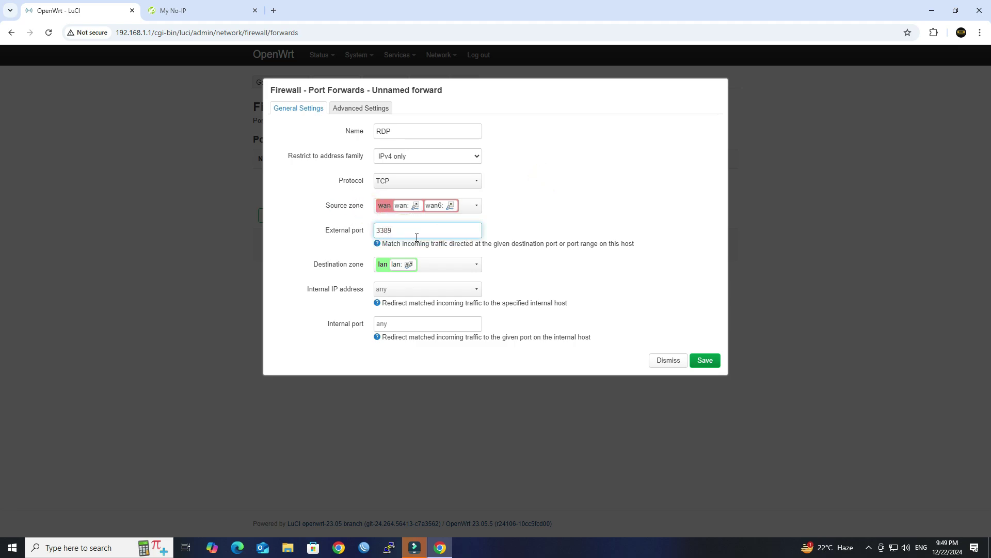
double_click(400, 228)
click(440, 231)
drag(369, 279, 309, 274)
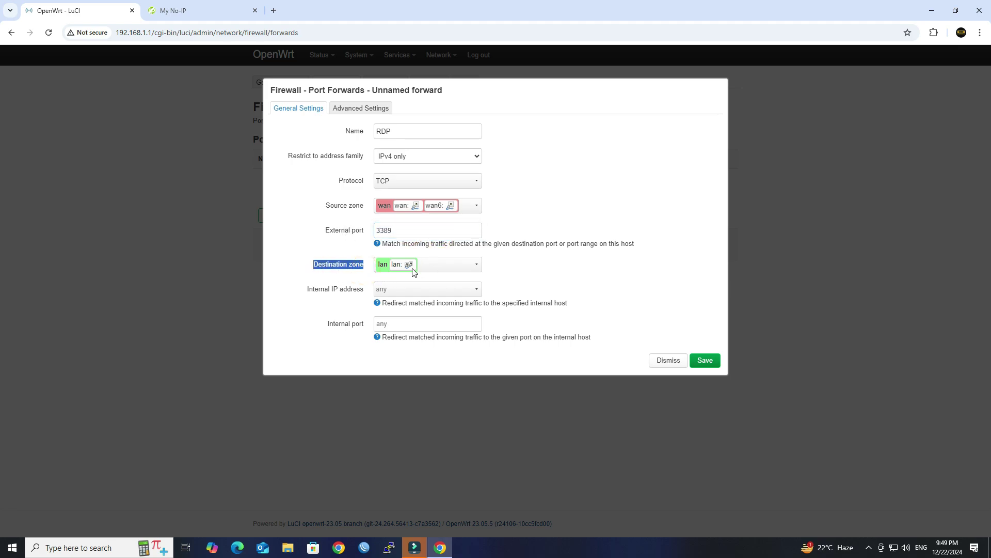
click(528, 286)
drag(365, 294, 307, 295)
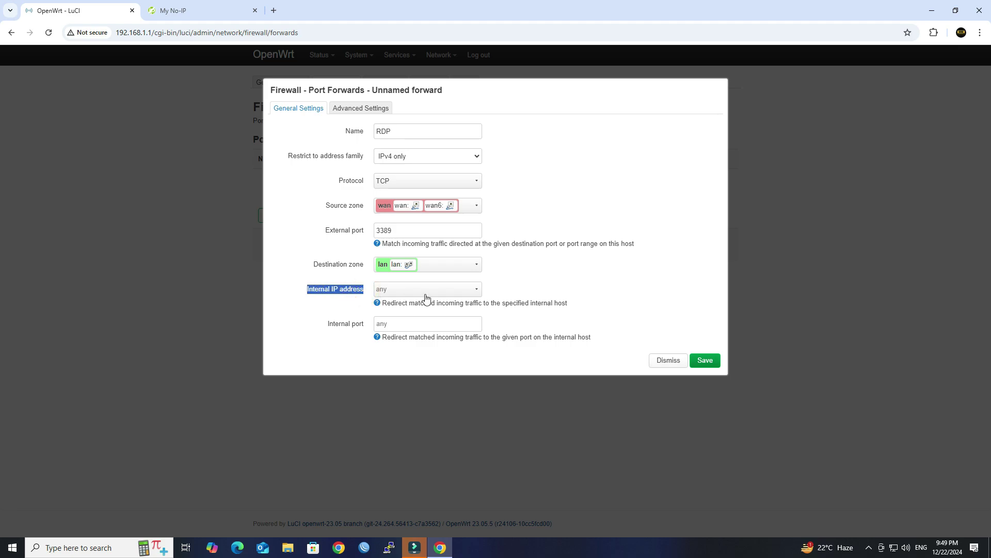
Set internal IP 192.168.1.162 (wirenetwork-pc.lan) and internal port 3389
click(463, 295)
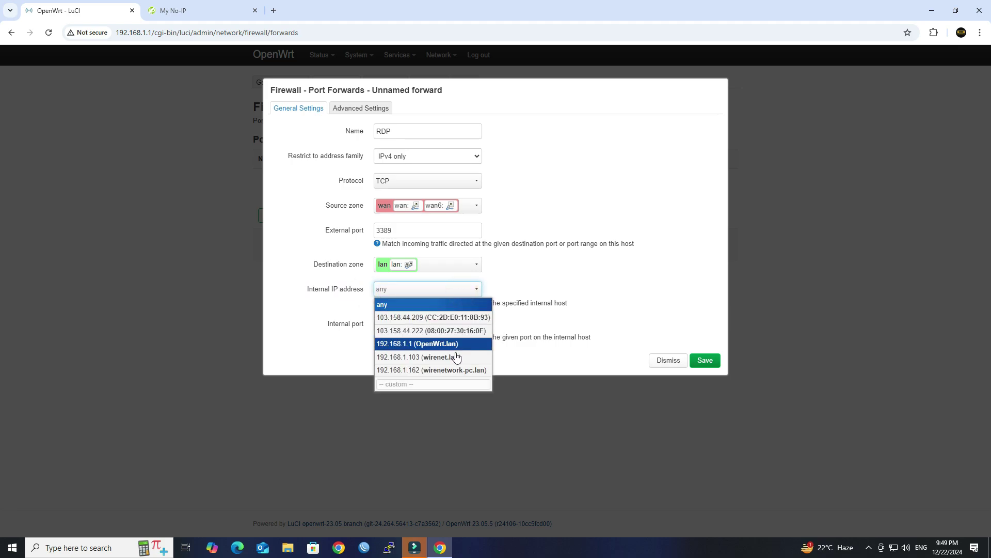
click(459, 371)
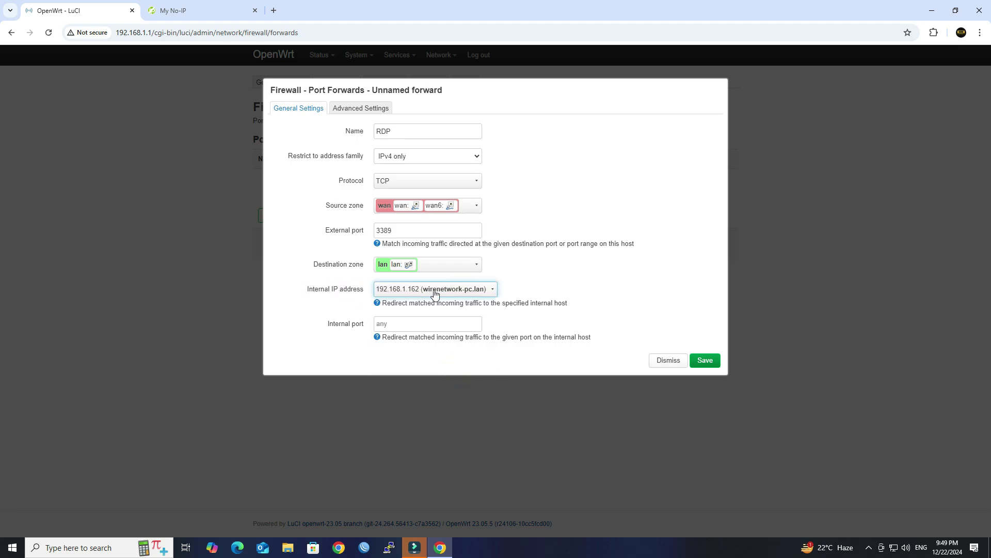
click(426, 328)
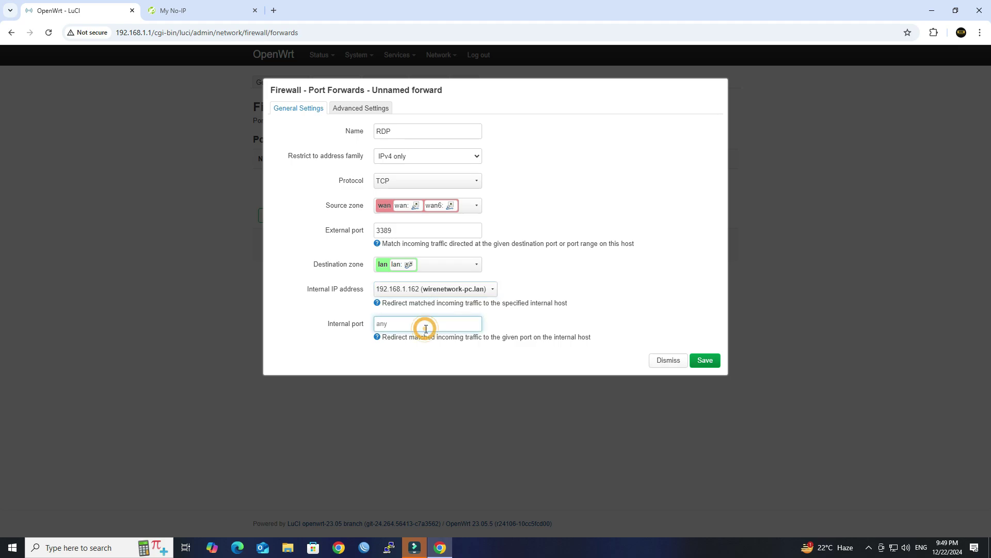
double_click(426, 328)
click(427, 325)
Save the RDP rule and Save & Apply the firewall configuration
click(705, 360)
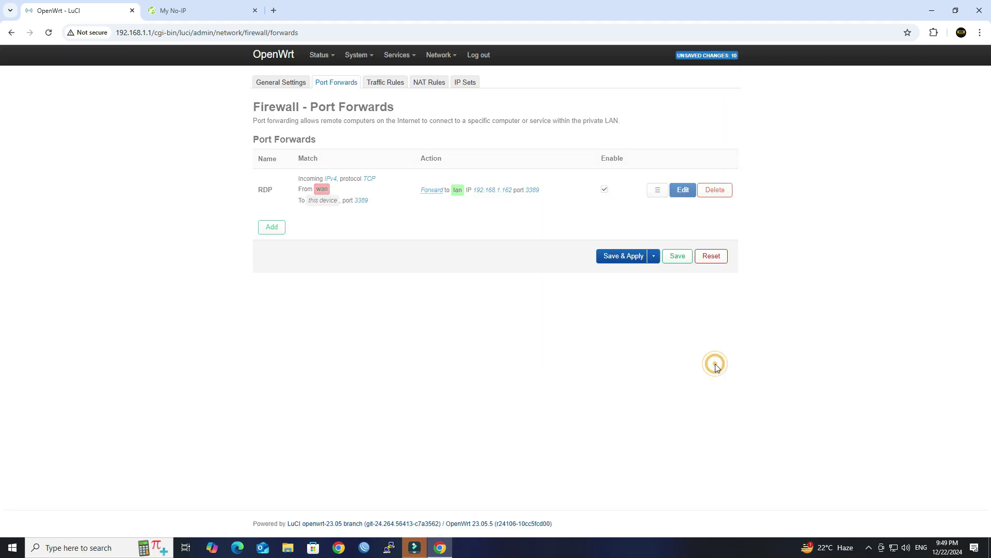
click(625, 256)
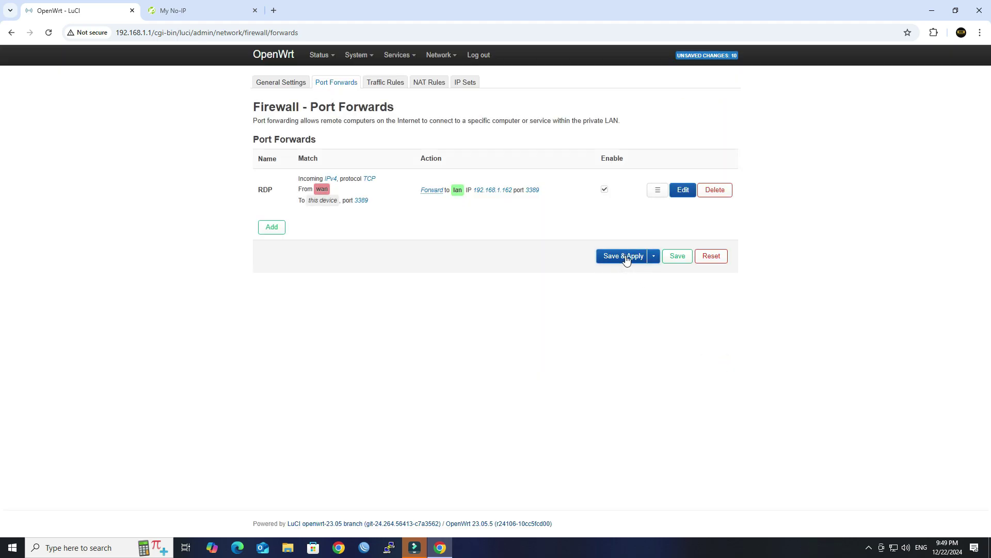